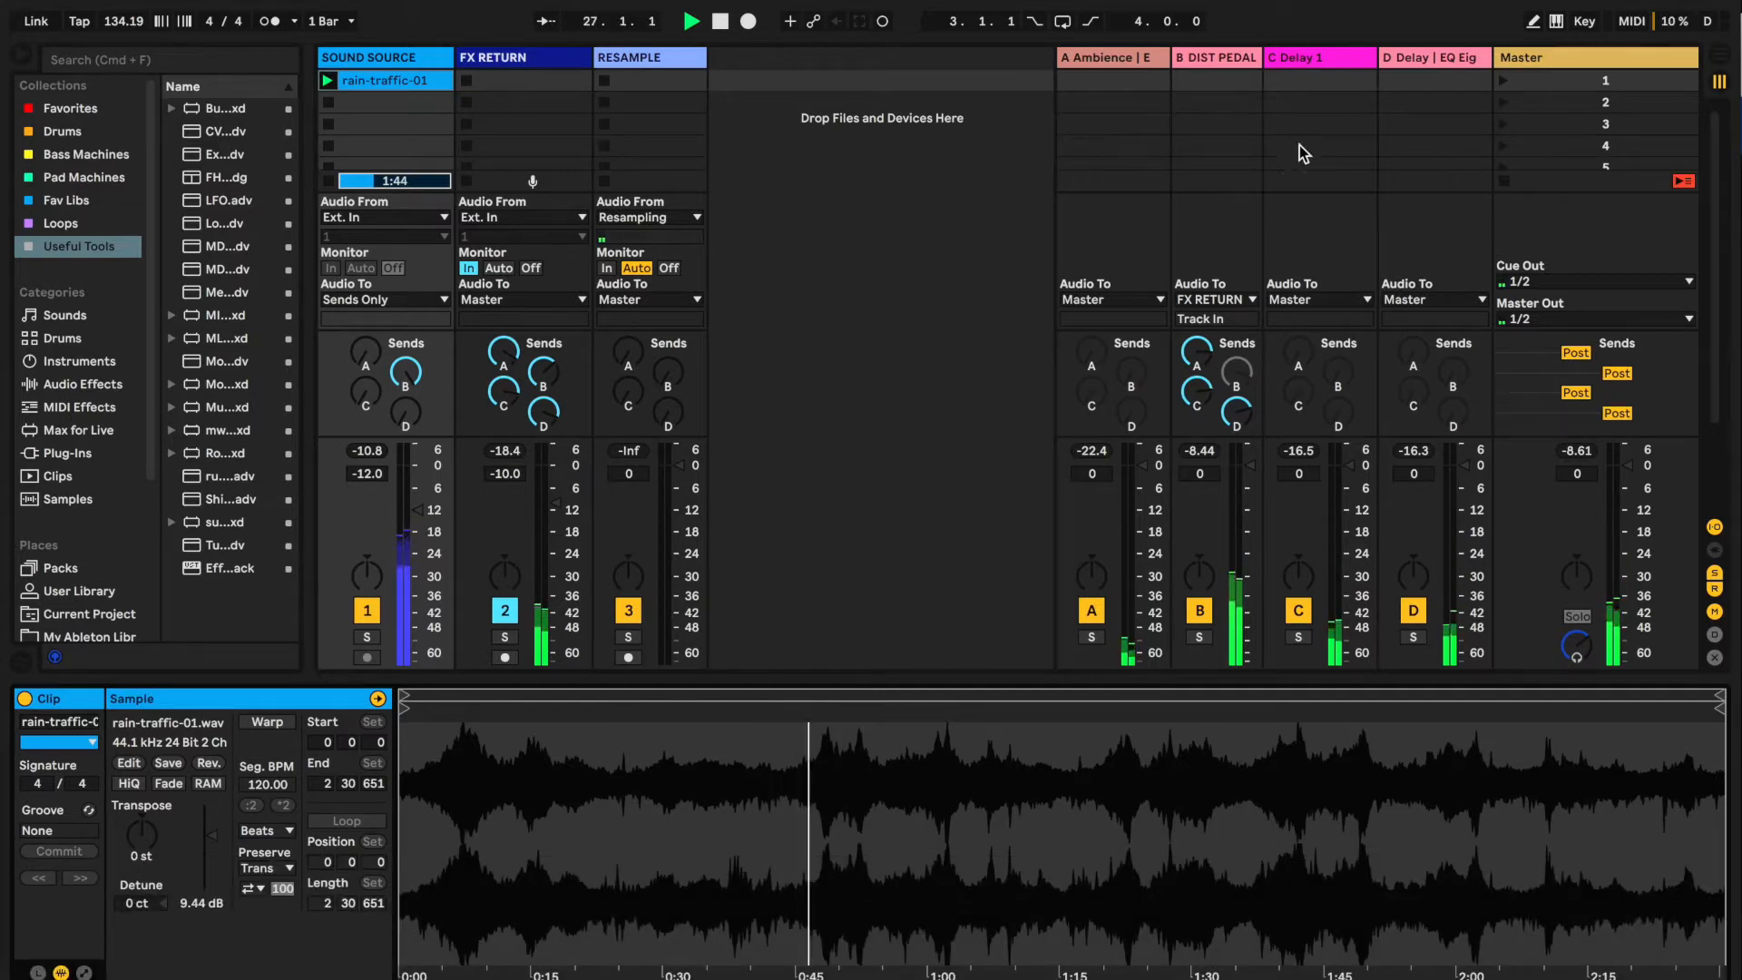
# Show the B DIST PEDAL return track's devices and open the Audio Effect Rack's chain selector zones
pyautogui.click(1216, 69)
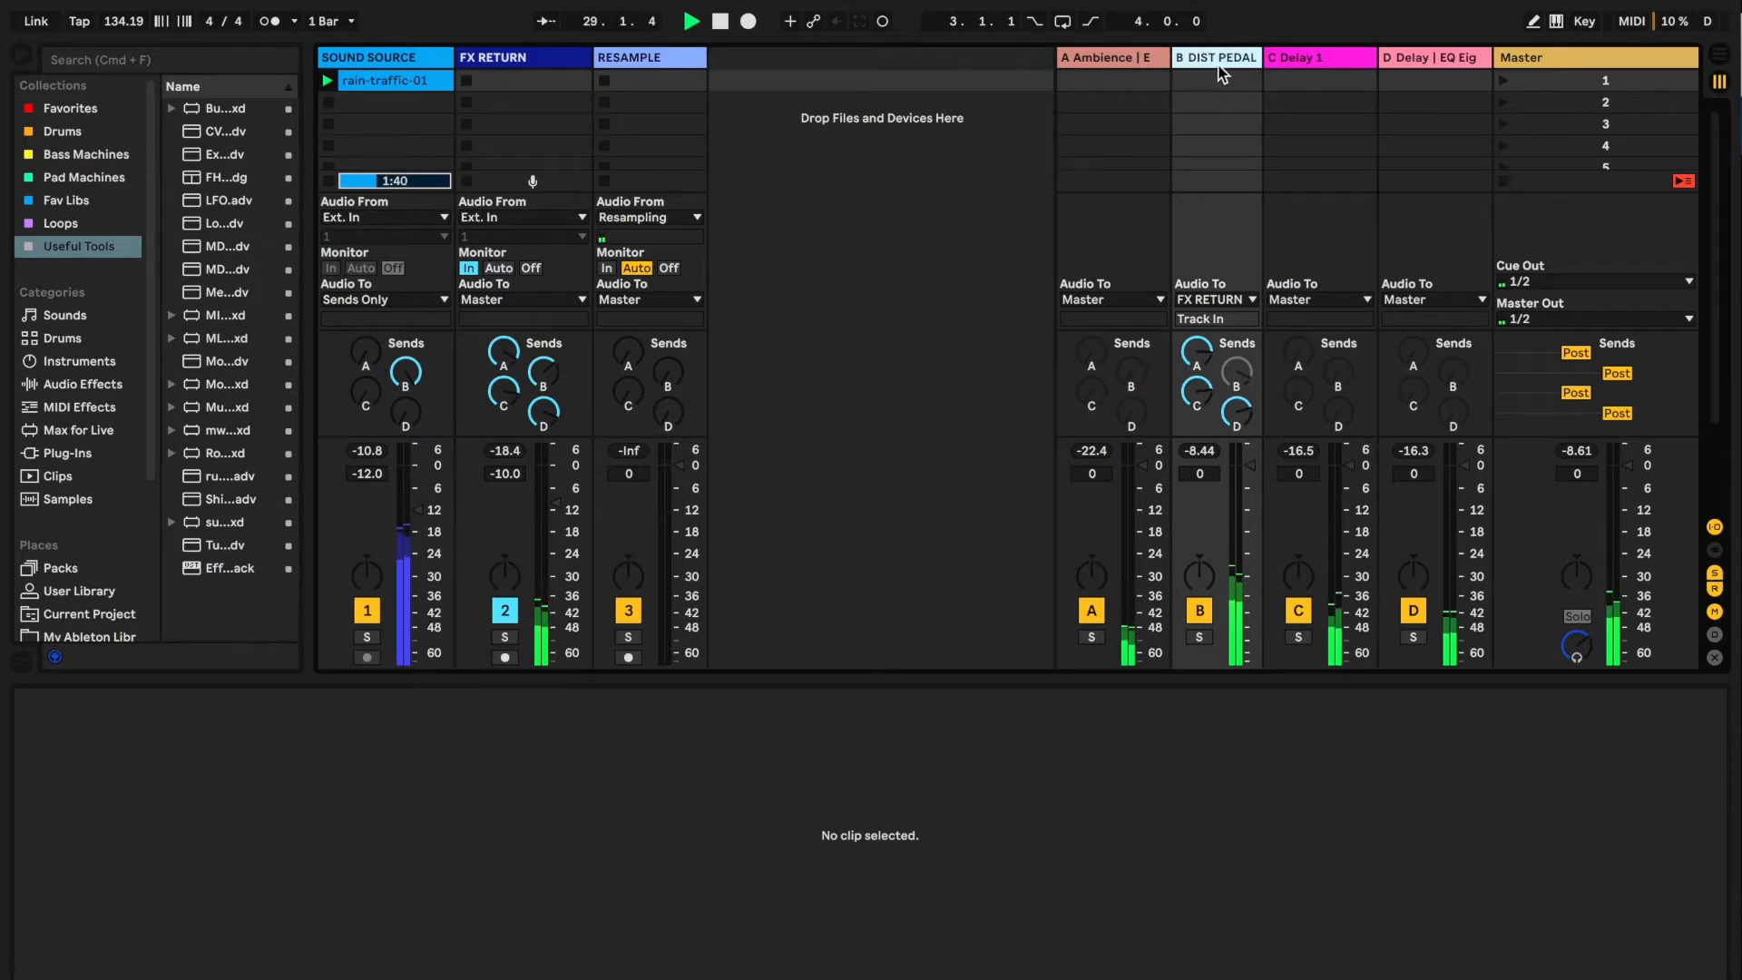
pyautogui.click(1216, 56)
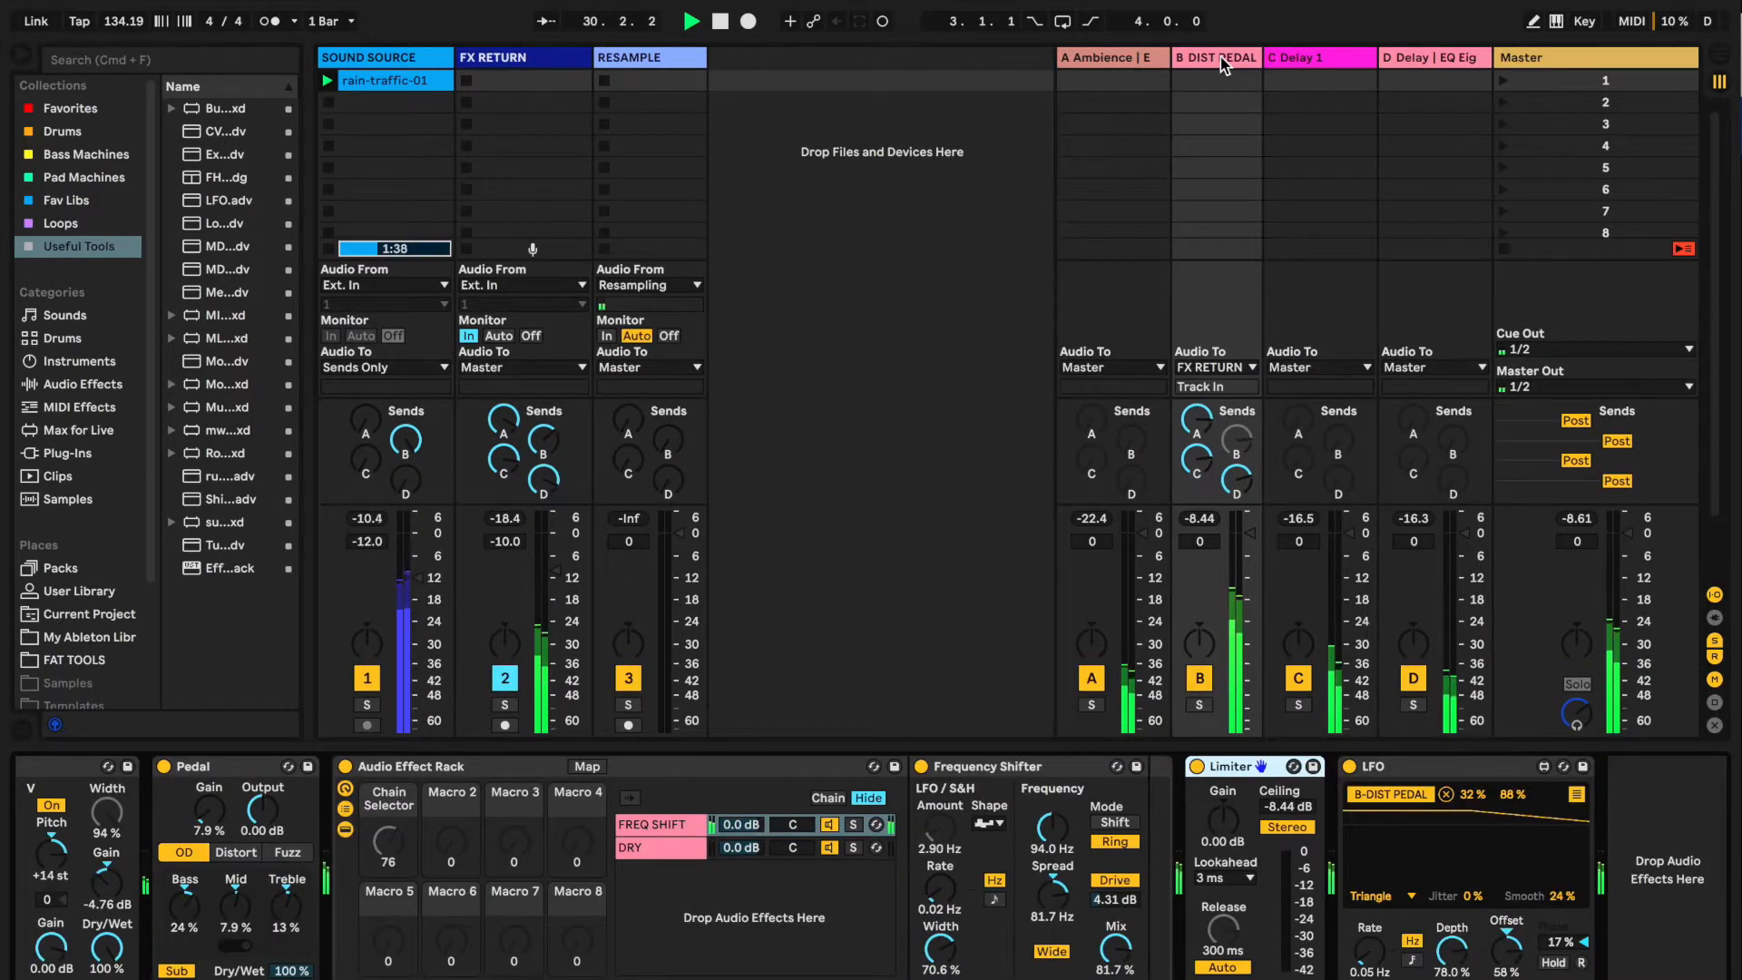
pyautogui.hscroll(-5, 464, 895)
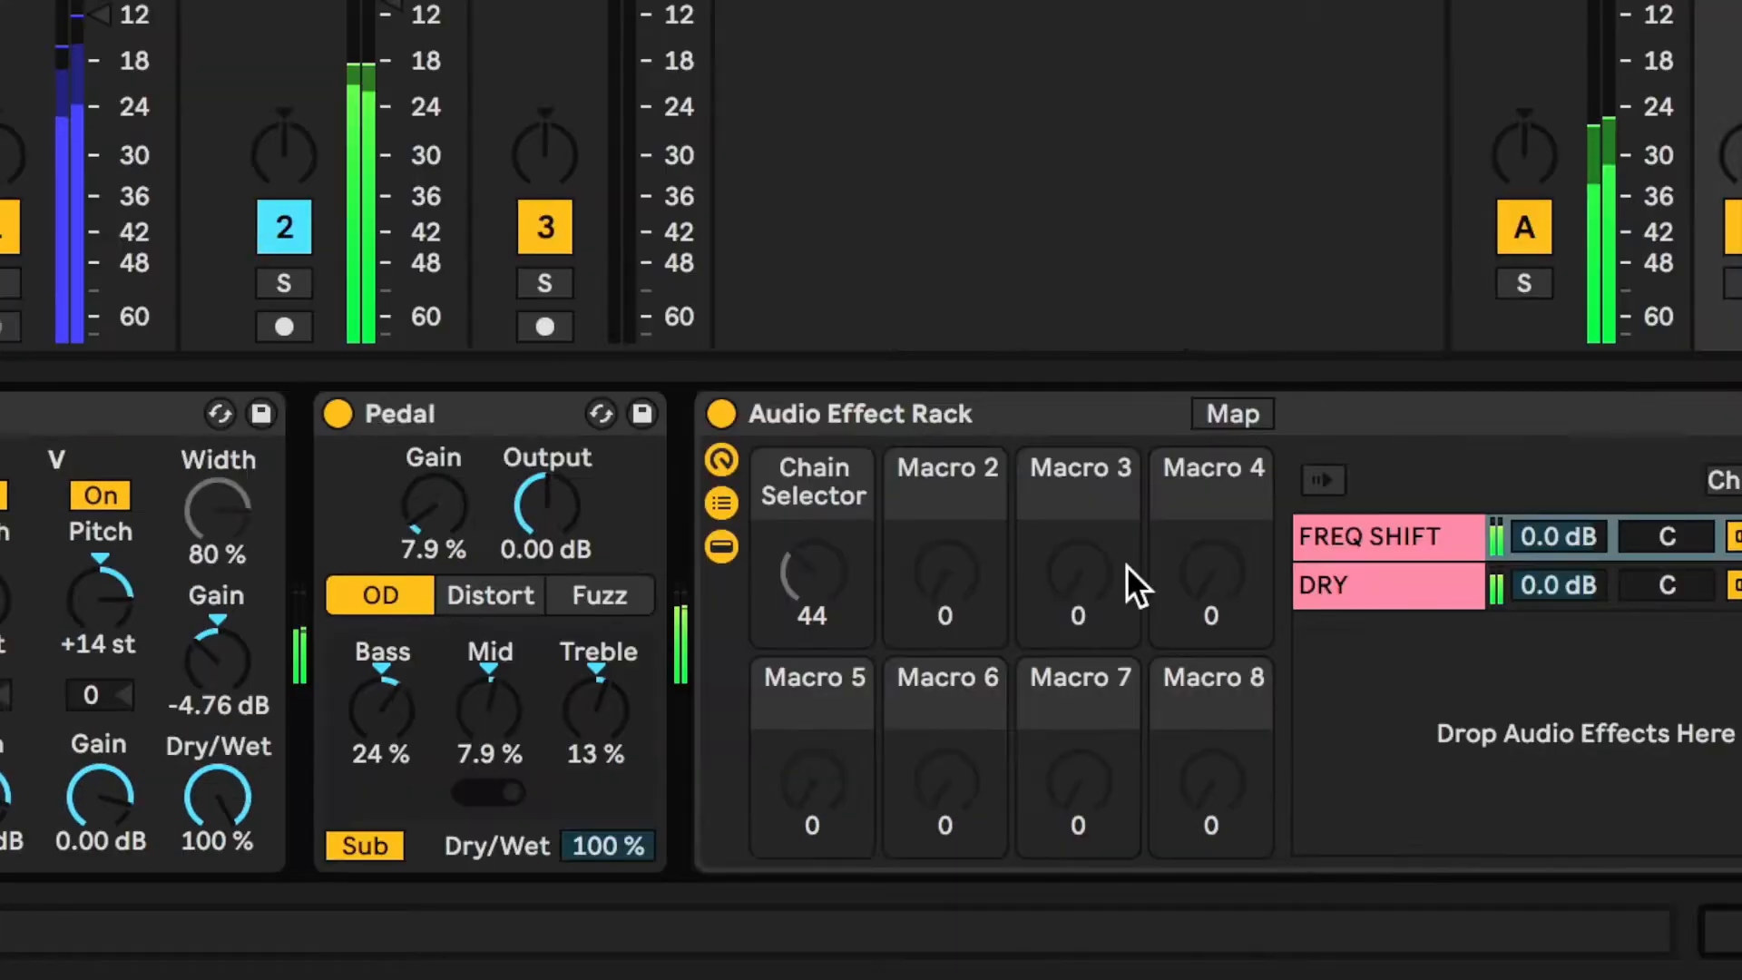
pyautogui.hscroll(5, 1125, 581)
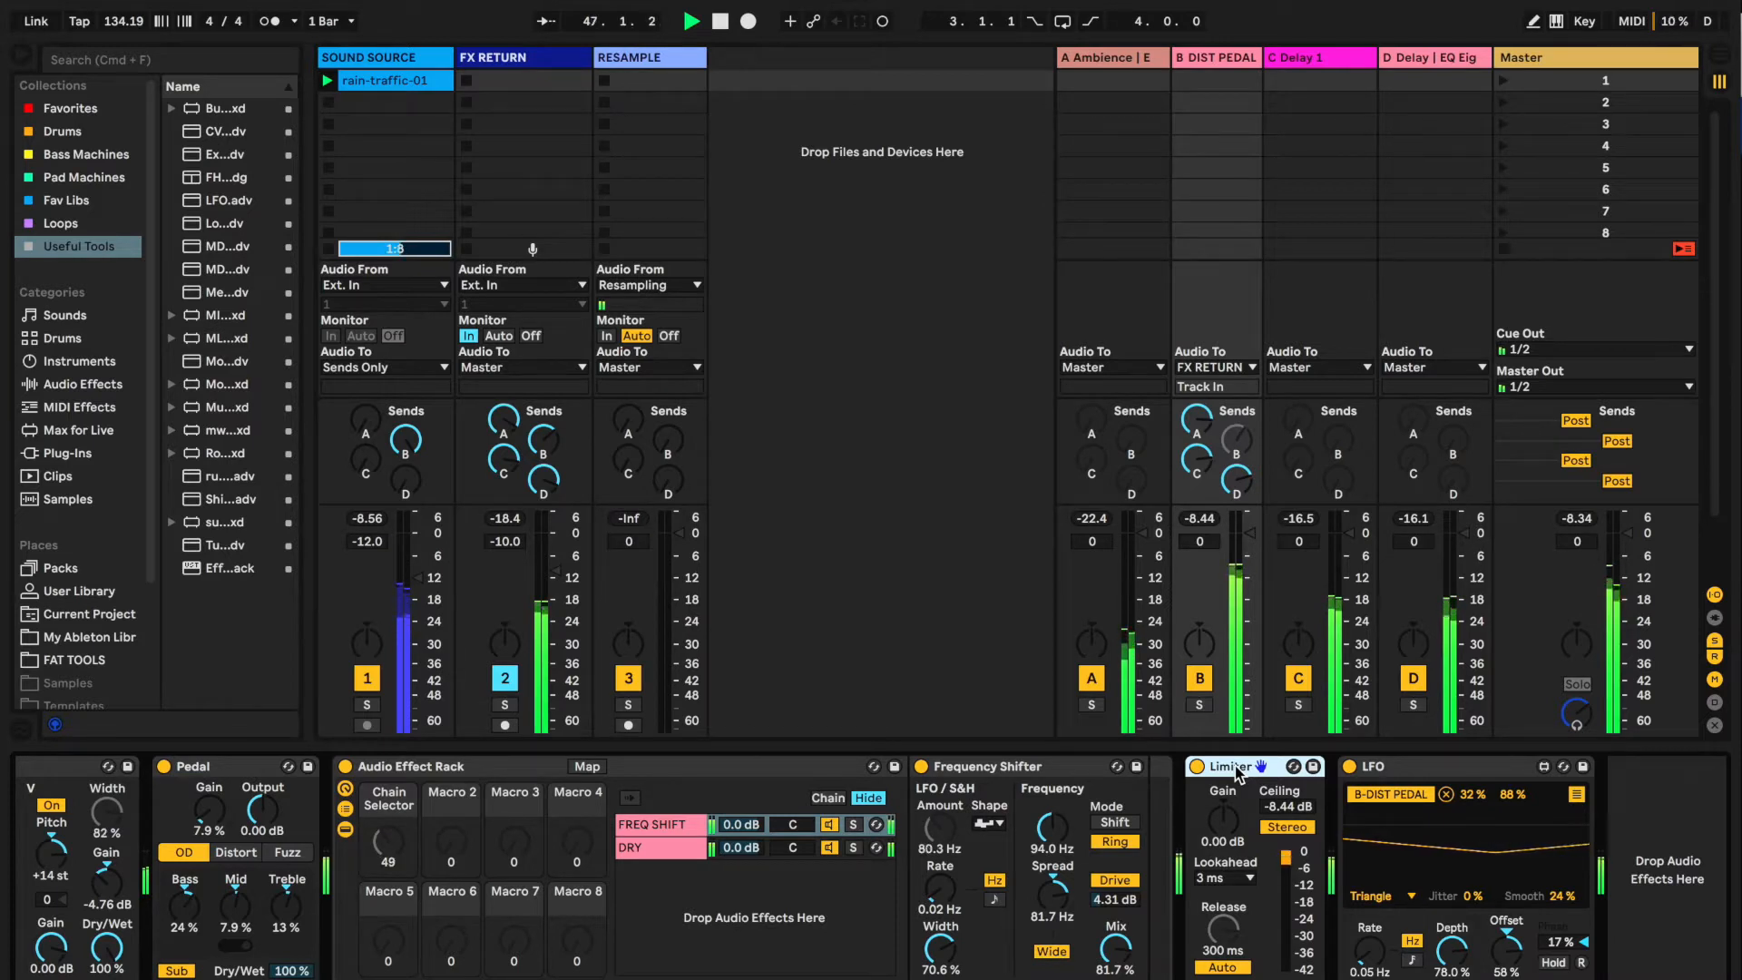
pyautogui.click(743, 773)
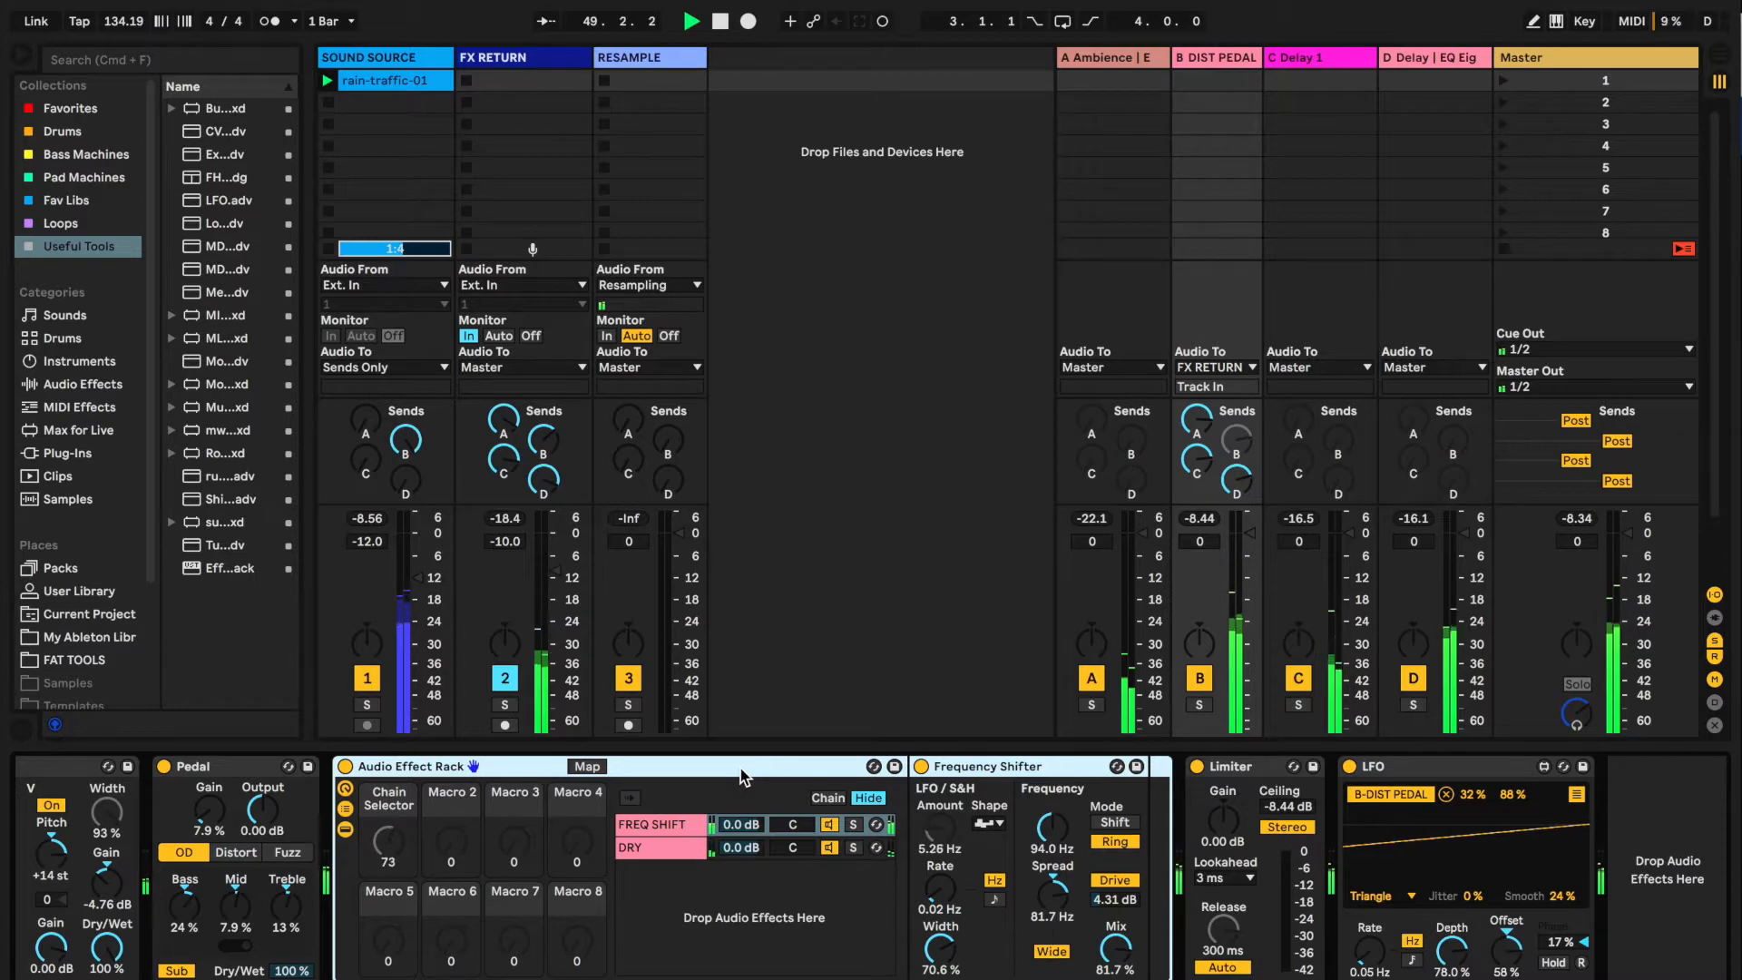
pyautogui.click(827, 799)
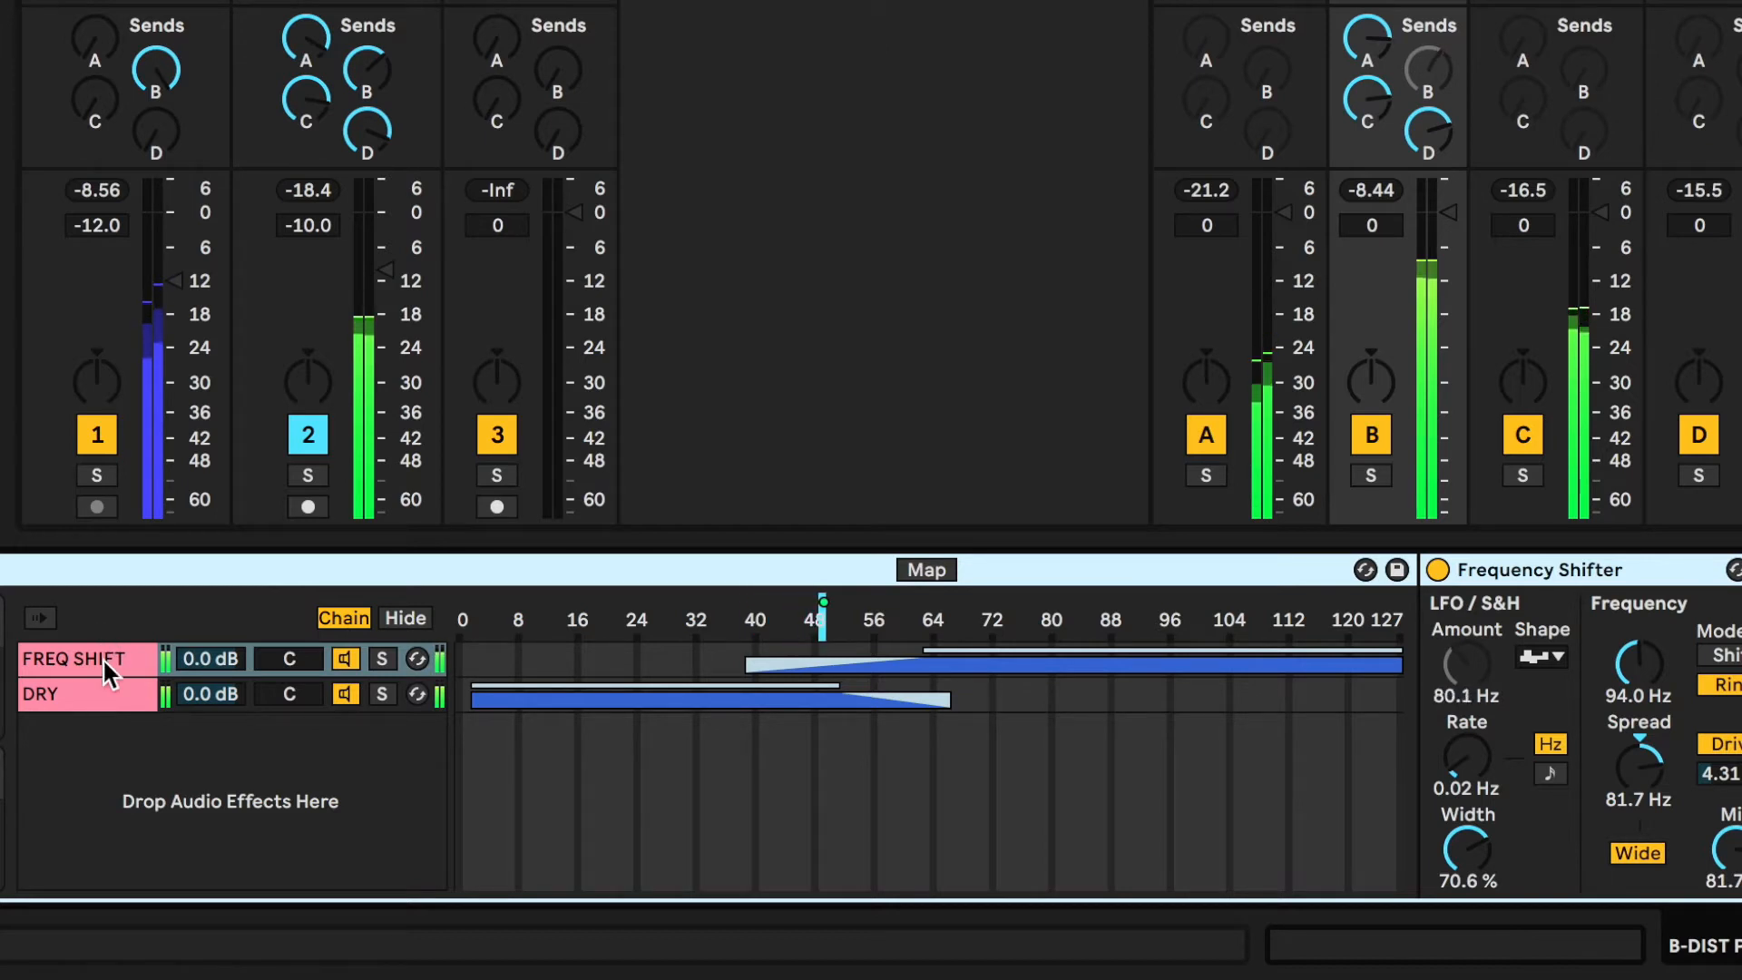
# Extend the DRY chain's zone down to 0 and start its fade-out at about 46 in the Audio Effect Rack
pyautogui.click(101, 657)
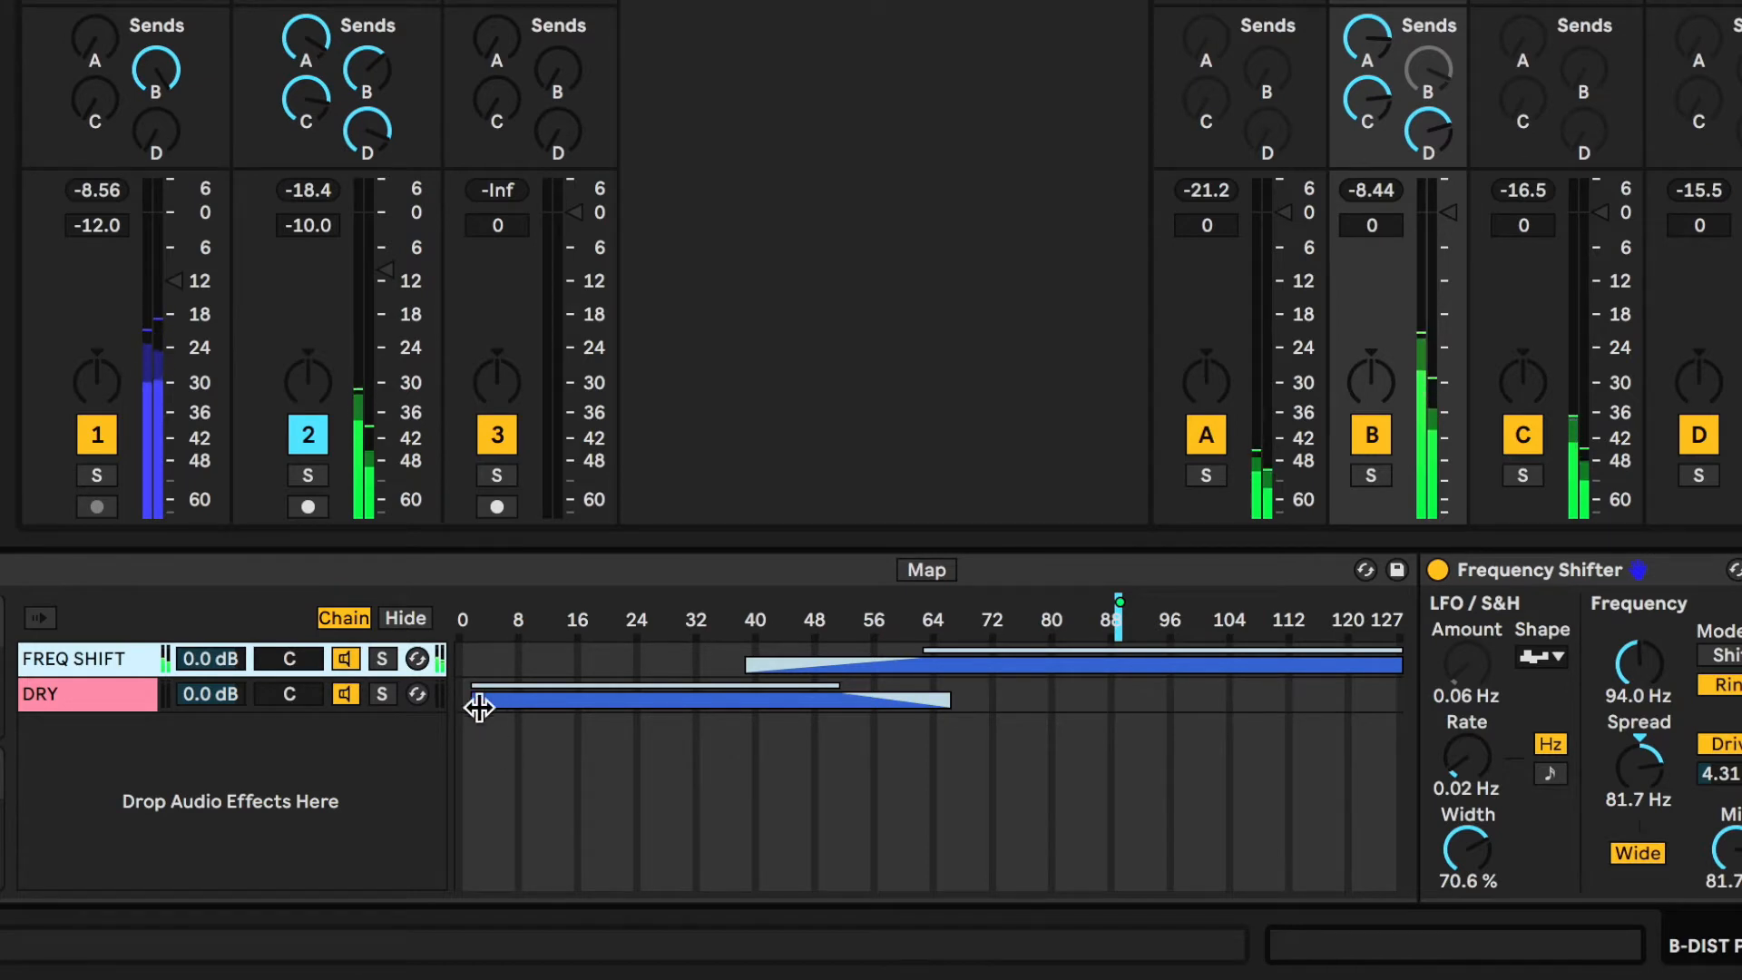
pyautogui.moveTo(480, 705); pyautogui.dragTo(448, 704)
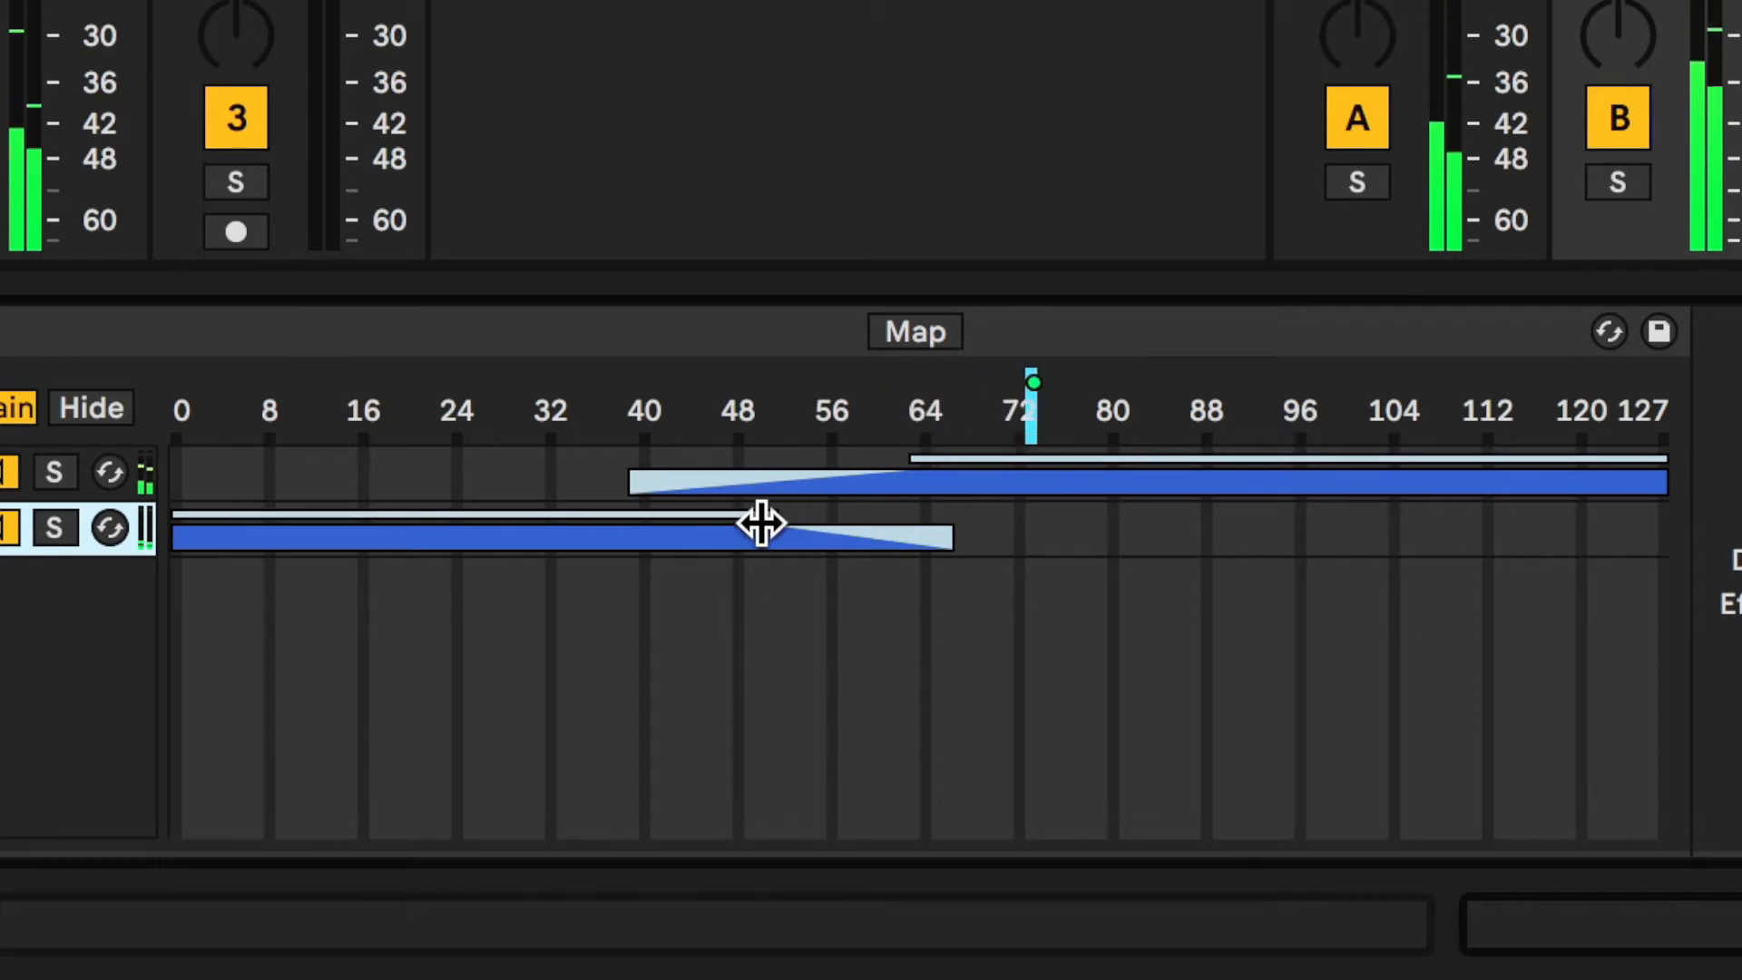
pyautogui.moveTo(759, 517)
pyautogui.mouseDown()
pyautogui.moveTo(805, 548)
pyautogui.moveTo(781, 521)
pyautogui.mouseUp()
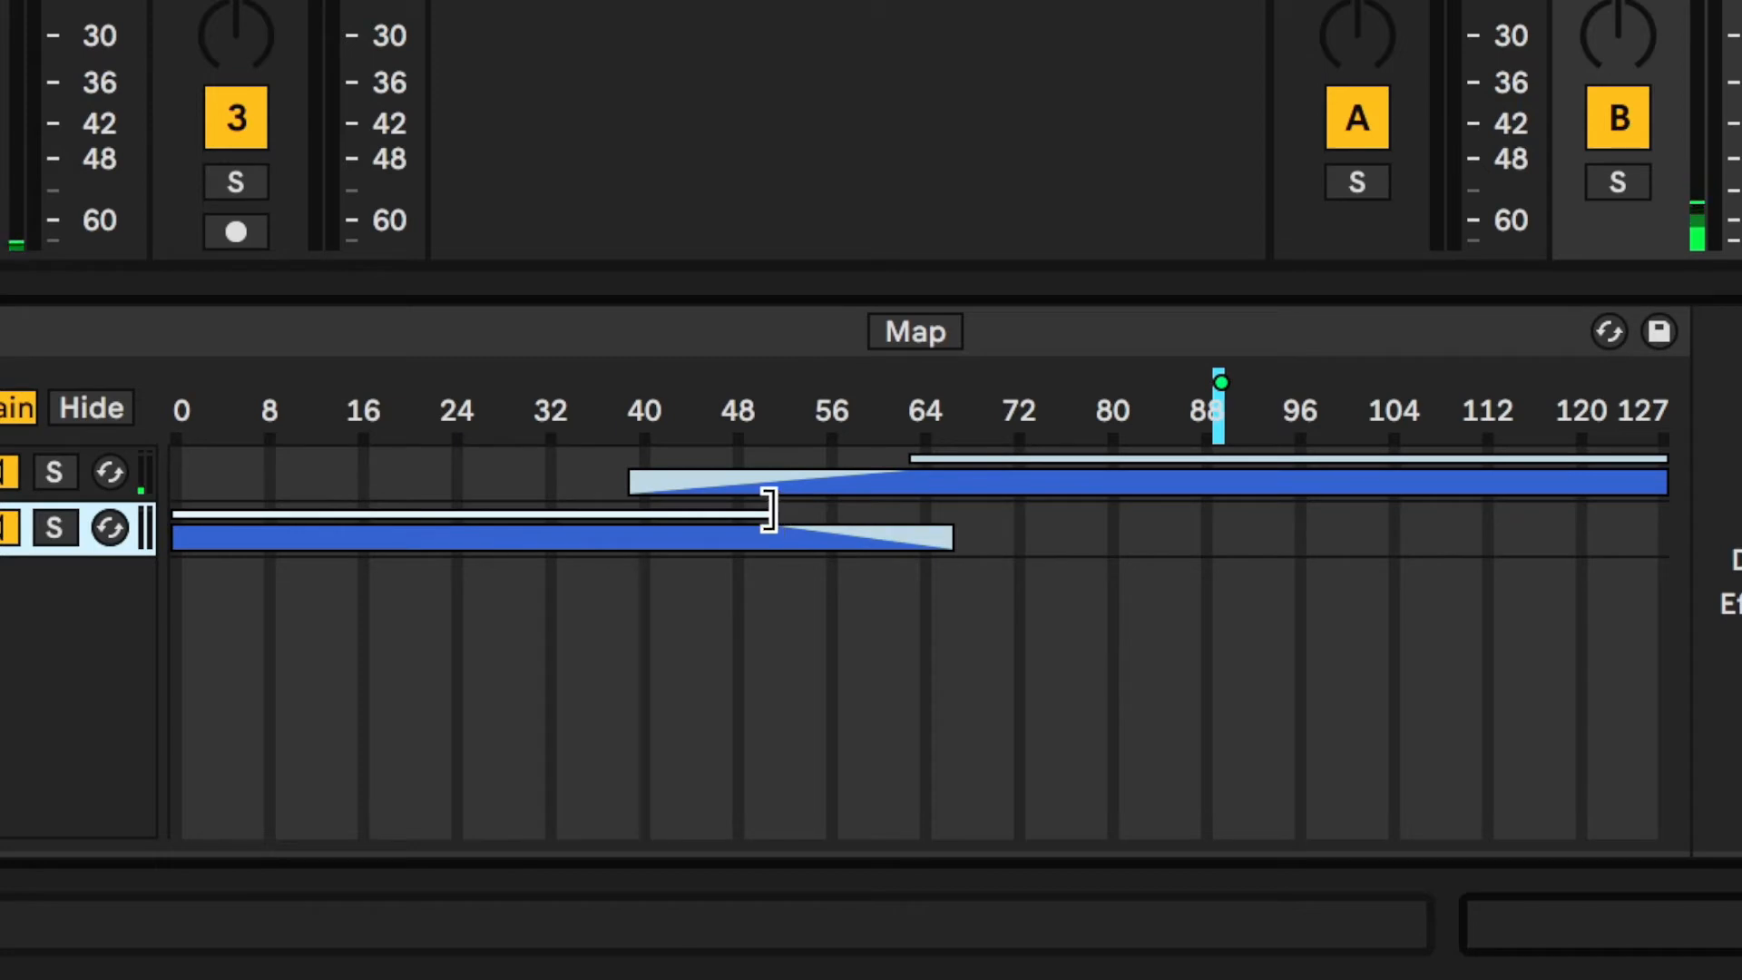
pyautogui.moveTo(775, 508); pyautogui.dragTo(710, 513)
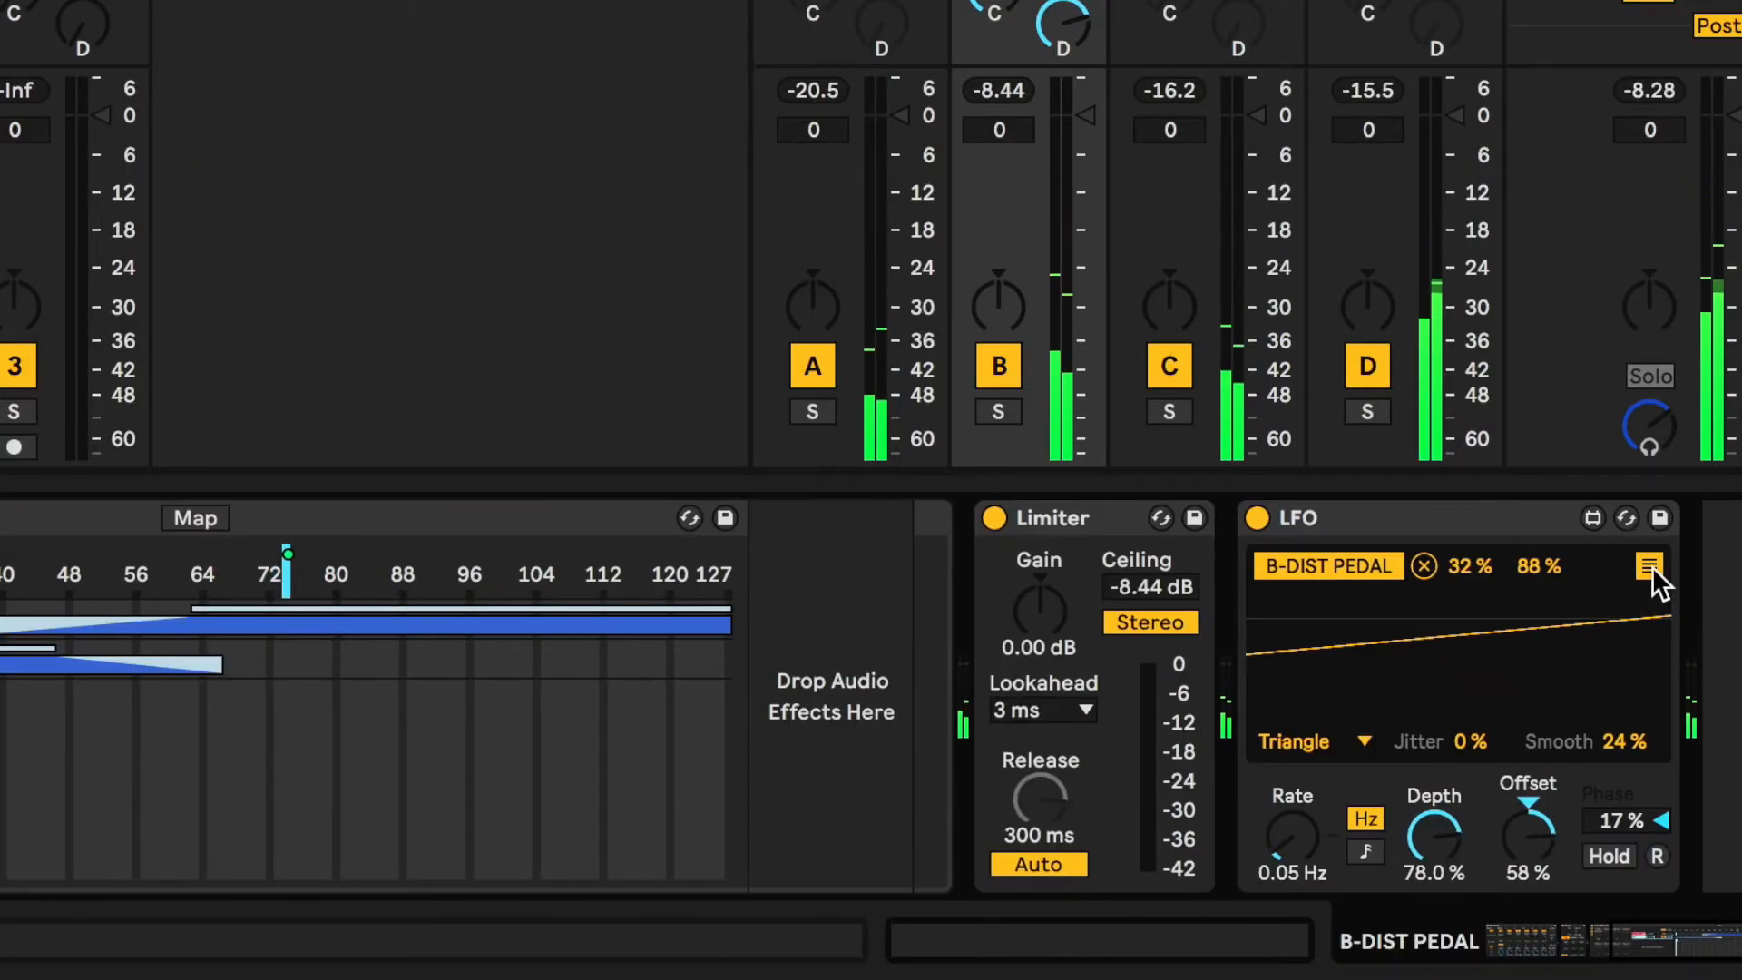
# Narrow the LFO's Chain Selector mapping range to a minimum of 19% and a maximum of 42%
pyautogui.click(1650, 567)
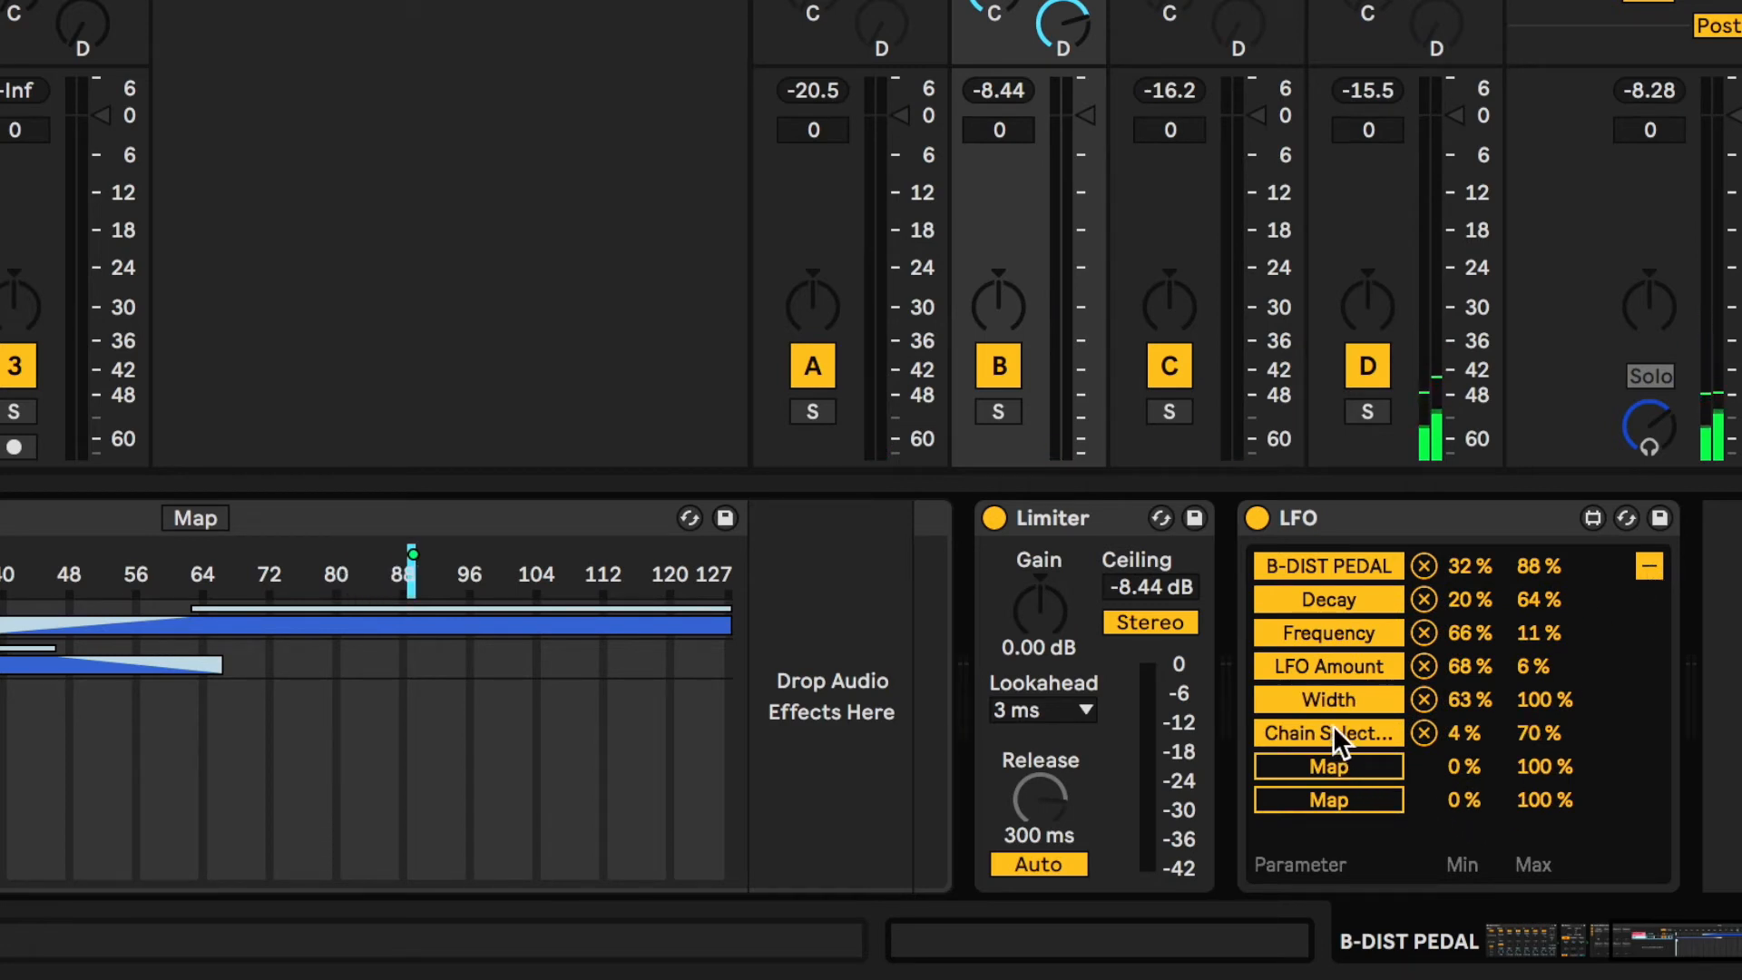
pyautogui.moveTo(1554, 731); pyautogui.dragTo(1552, 769)
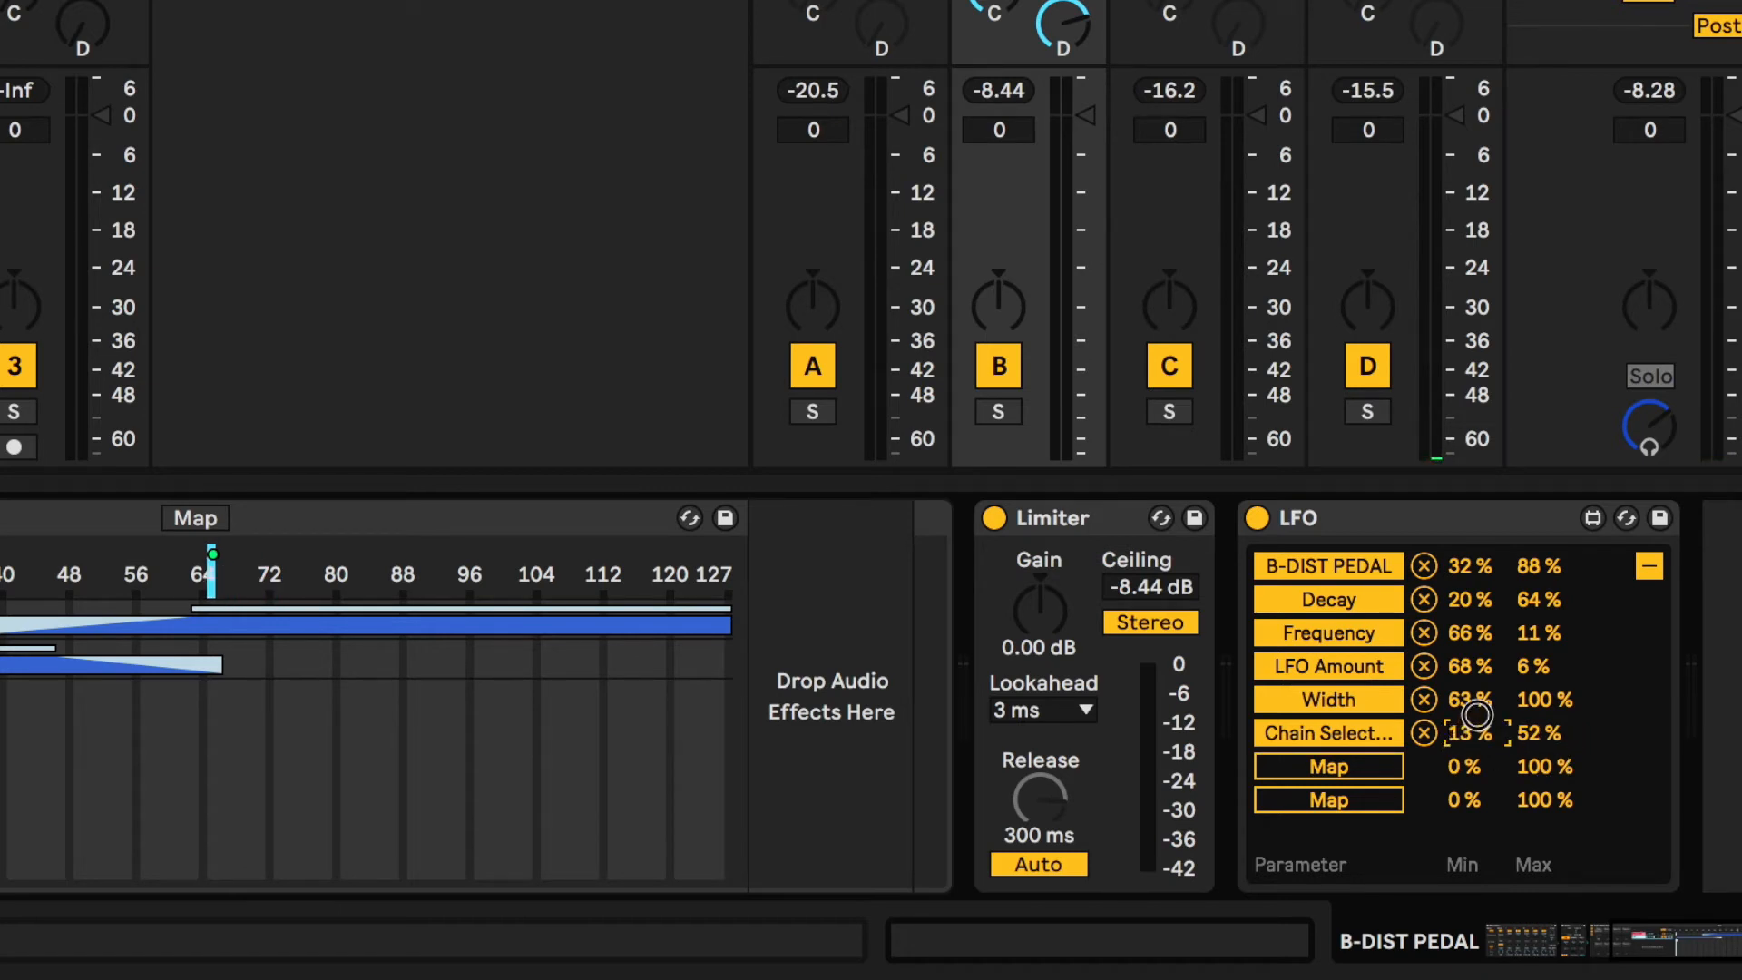
pyautogui.moveTo(1479, 705); pyautogui.dragTo(1479, 701)
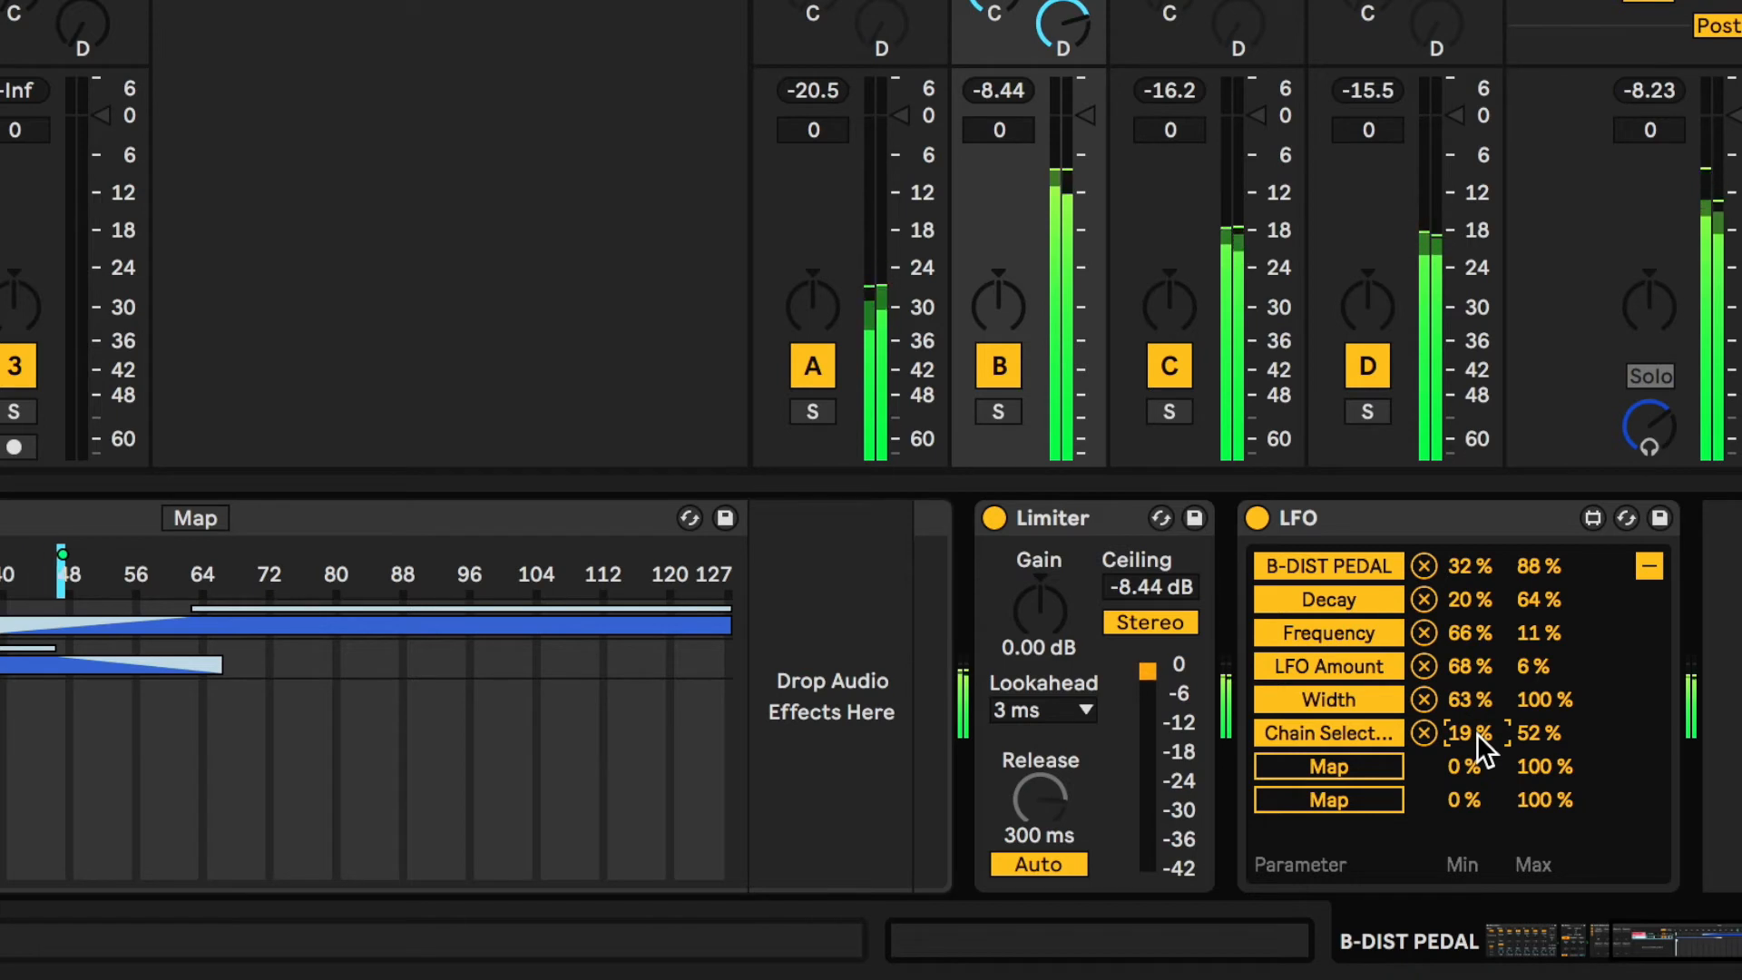
pyautogui.moveTo(1478, 734); pyautogui.dragTo(1478, 724)
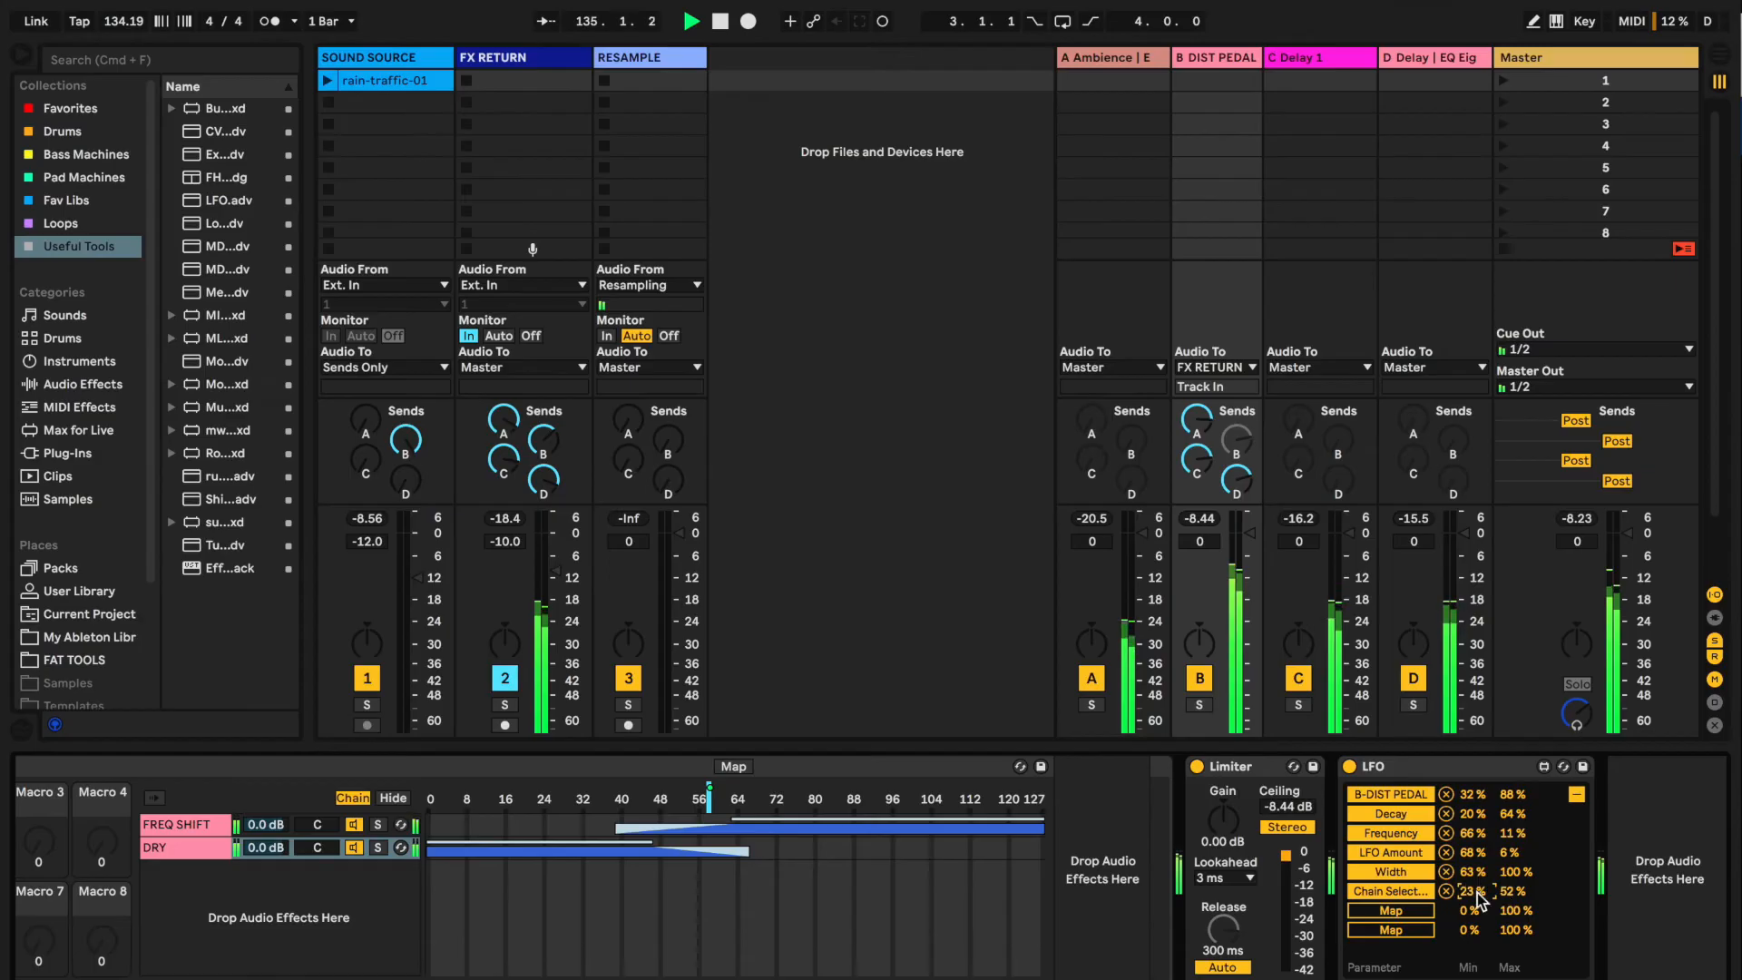
pyautogui.moveTo(1515, 892); pyautogui.dragTo(1516, 903)
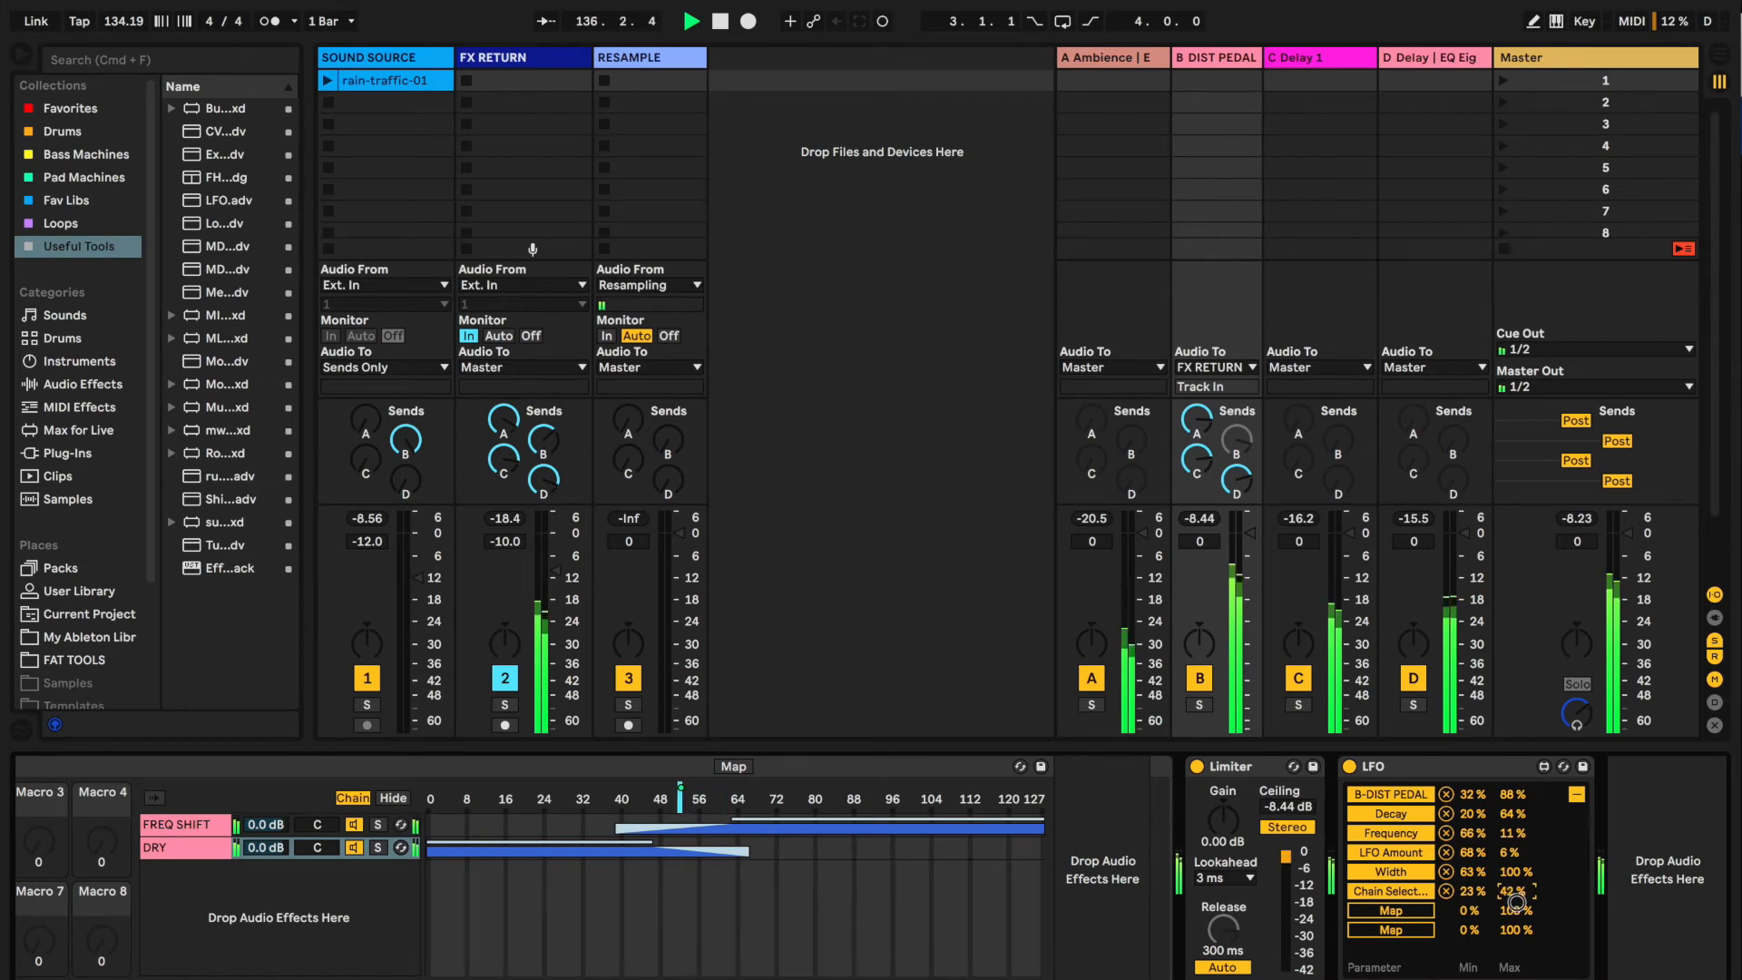
pyautogui.click(1478, 893)
pyautogui.moveTo(1474, 905); pyautogui.dragTo(1473, 911)
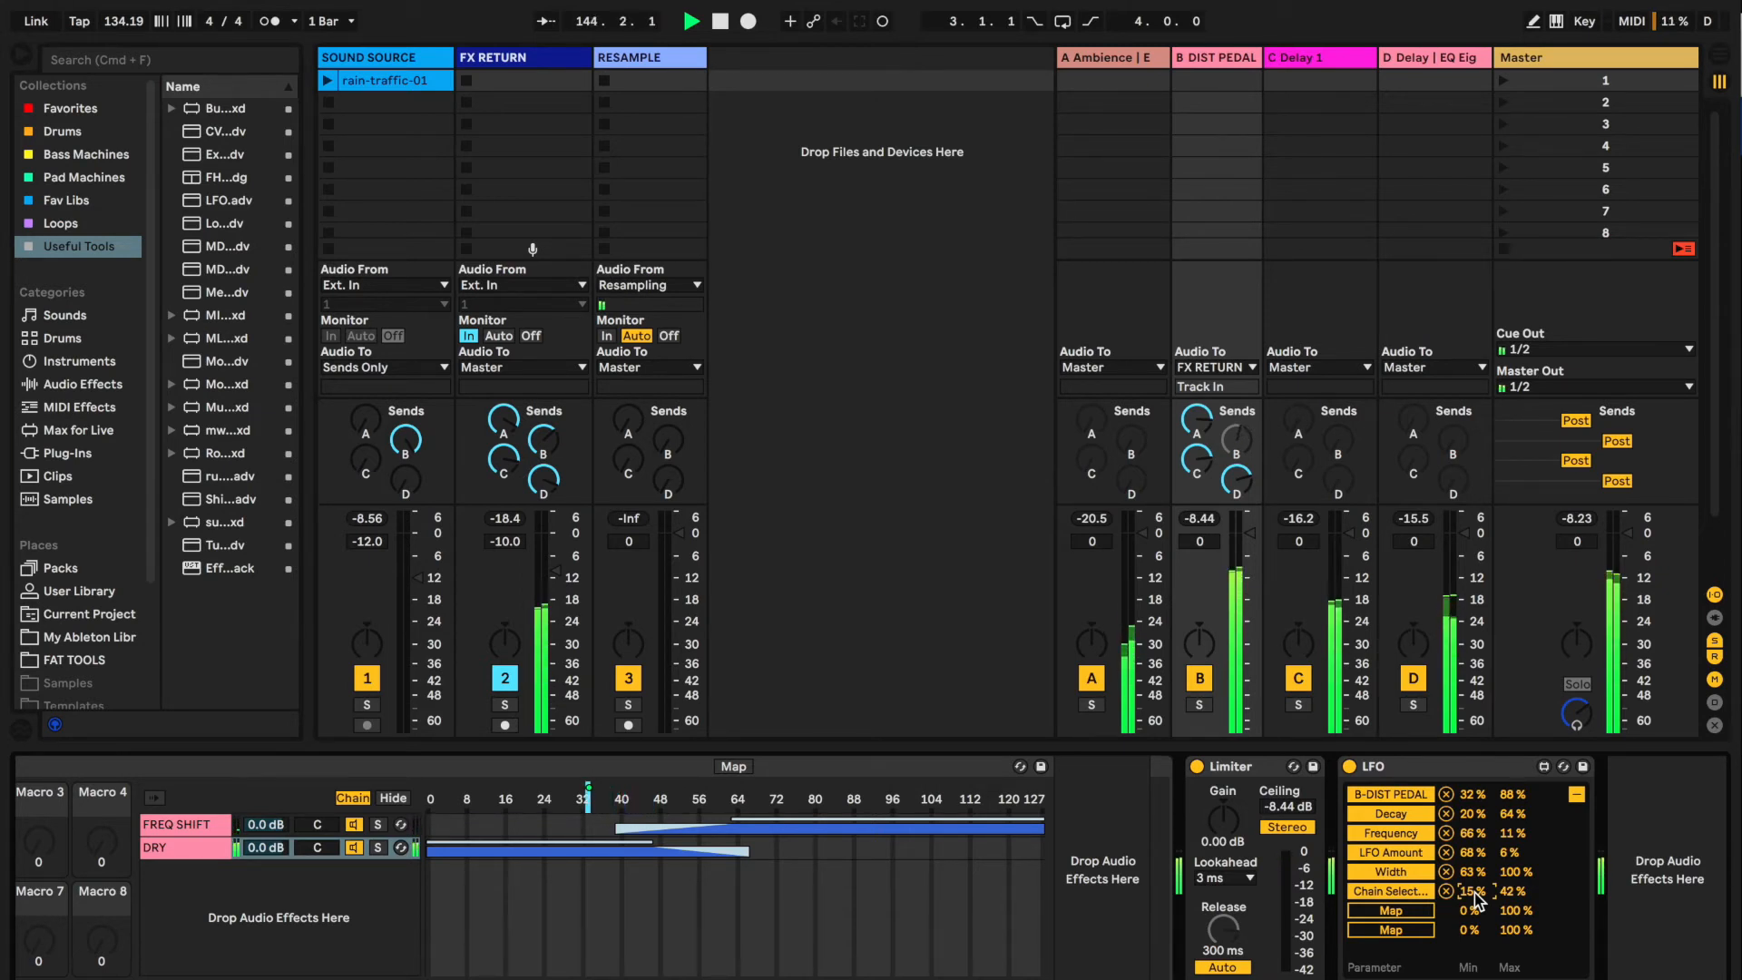
pyautogui.click(1473, 893)
pyautogui.moveTo(1475, 893); pyautogui.dragTo(1474, 893)
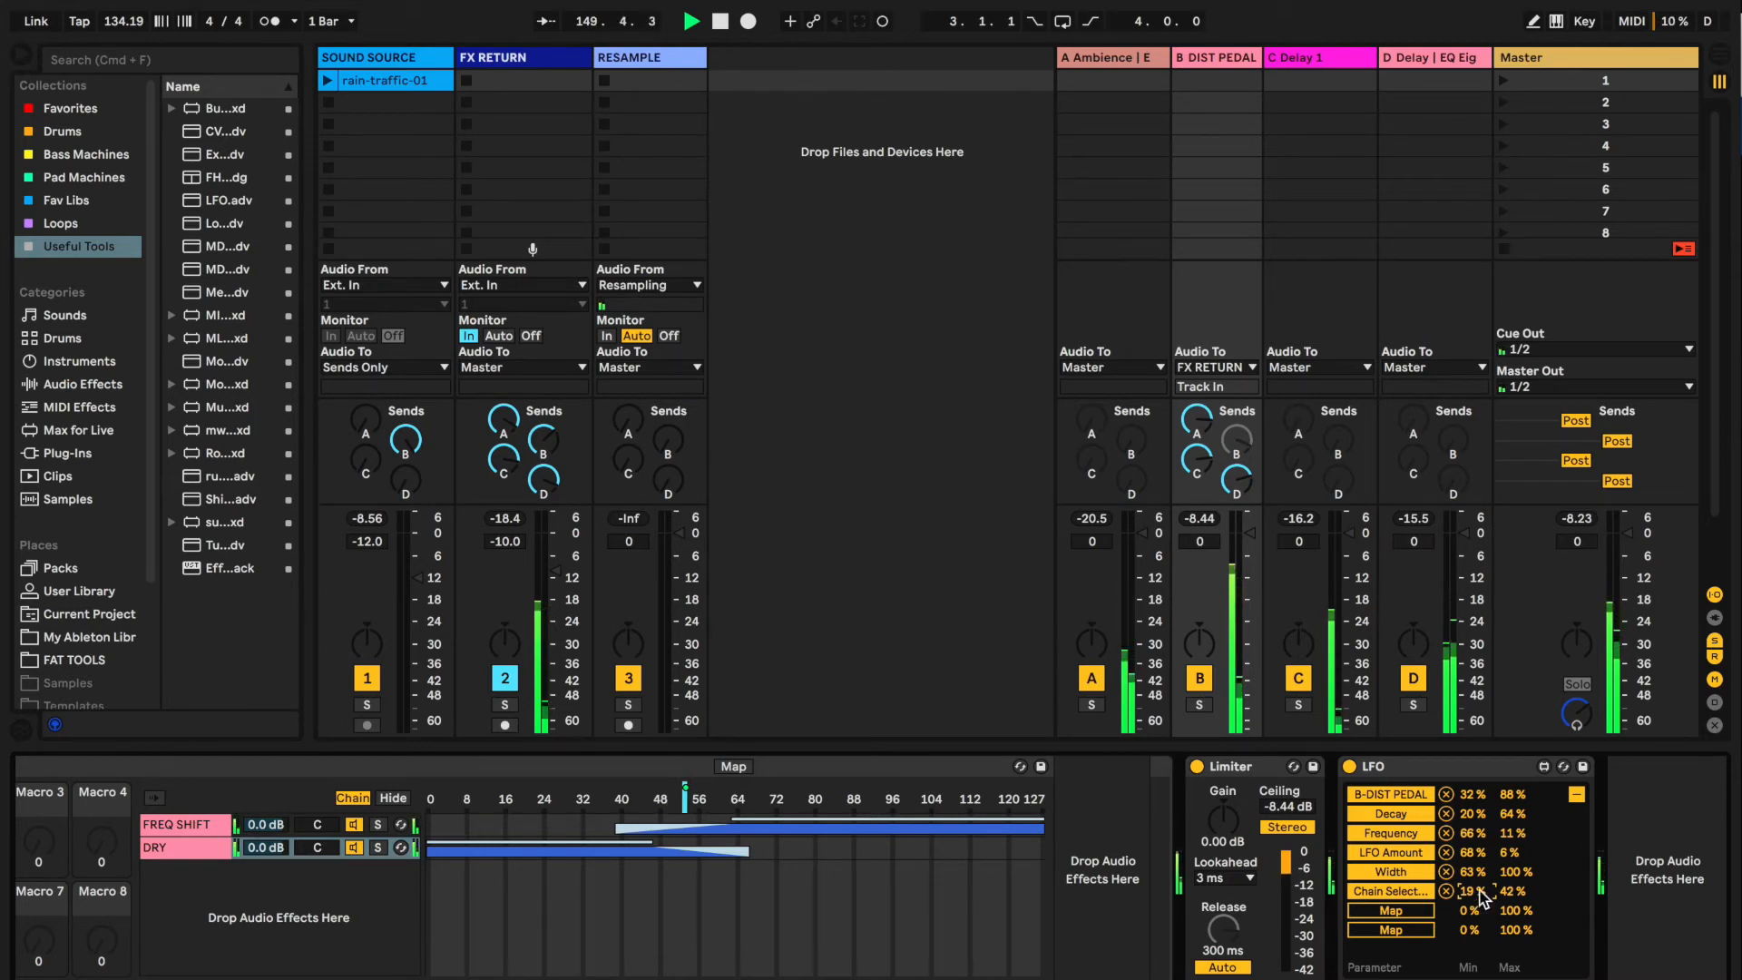
# Set the LFO's rate to 40 Hz and increase its depth
pyautogui.click(1577, 795)
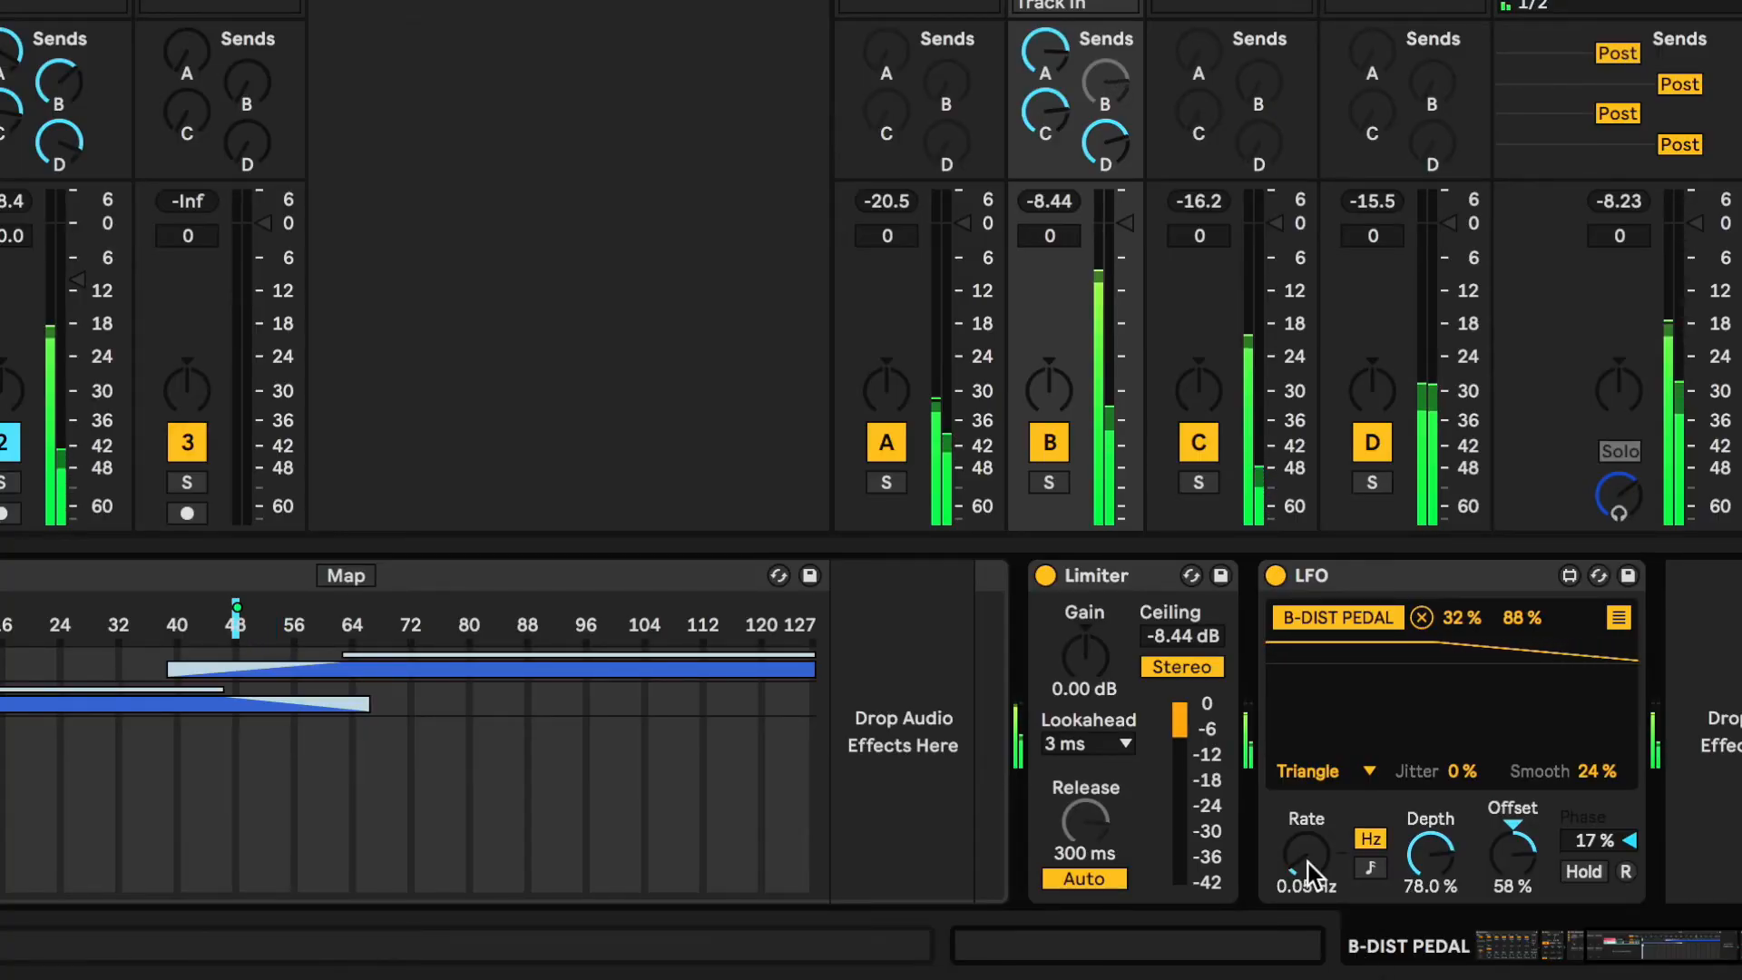
pyautogui.moveTo(1308, 863); pyautogui.dragTo(1271, 715)
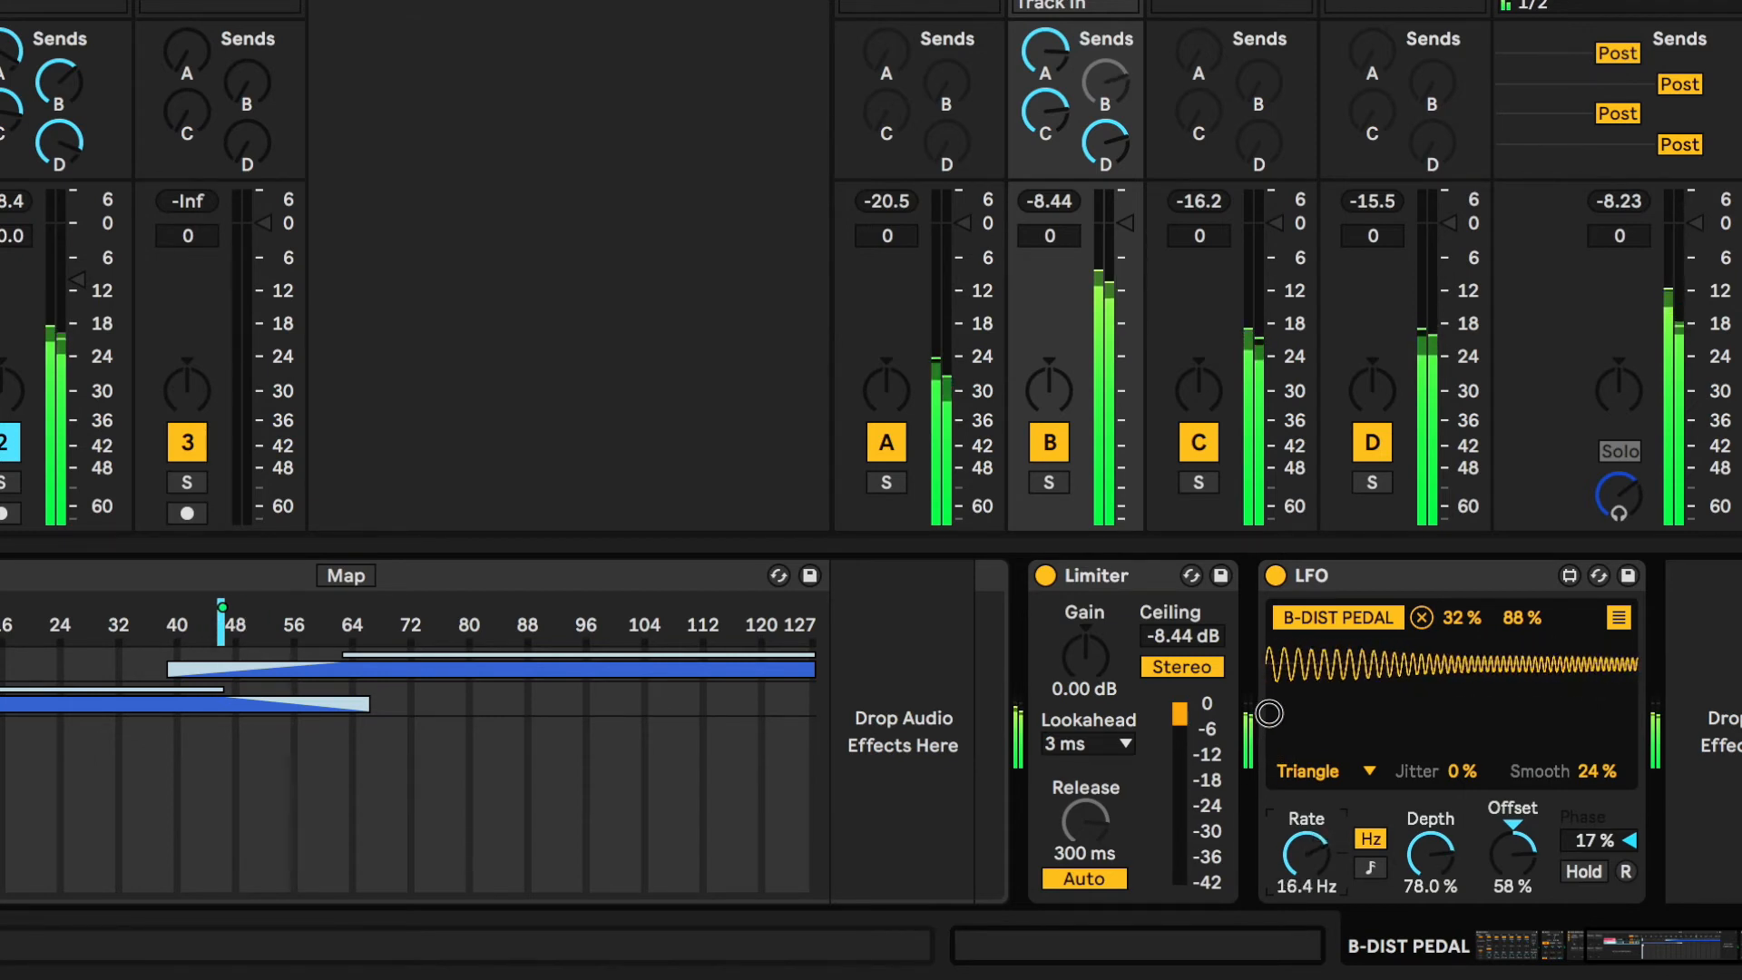
pyautogui.moveTo(1265, 676); pyautogui.dragTo(1264, 666)
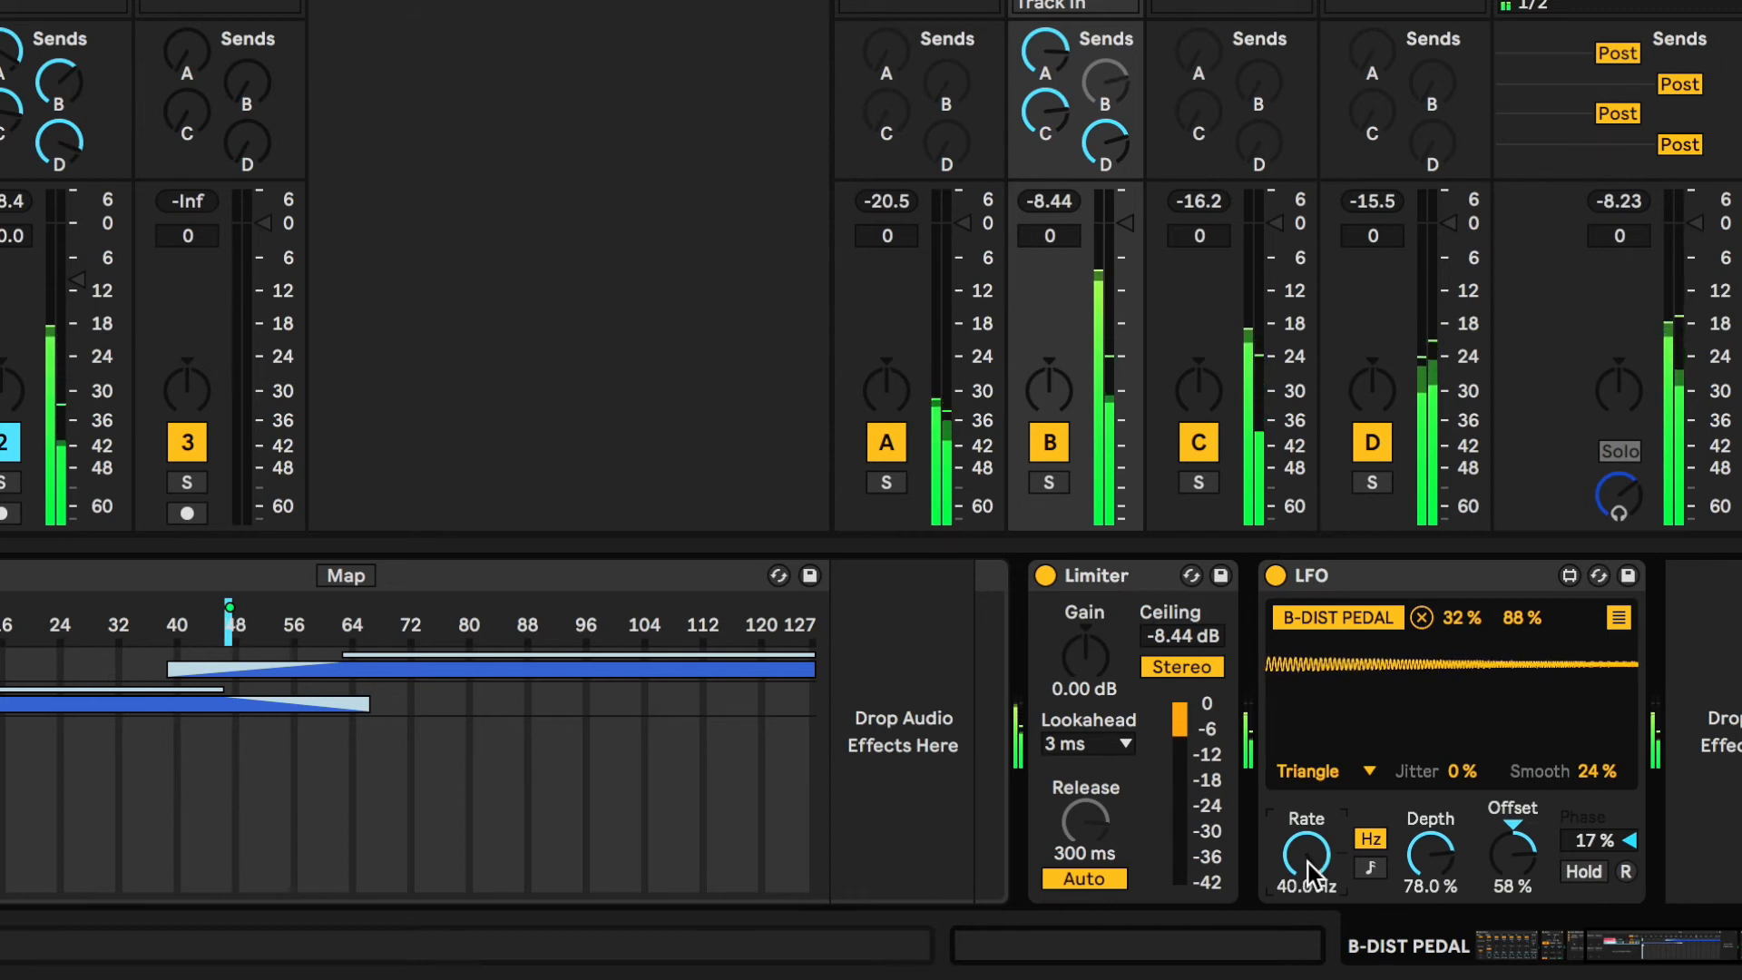
pyautogui.moveTo(1422, 860); pyautogui.dragTo(1404, 795)
# Widen the LFO's Chain Selector mapping range to a minimum of 14% and a maximum of 54%
pyautogui.click(1618, 622)
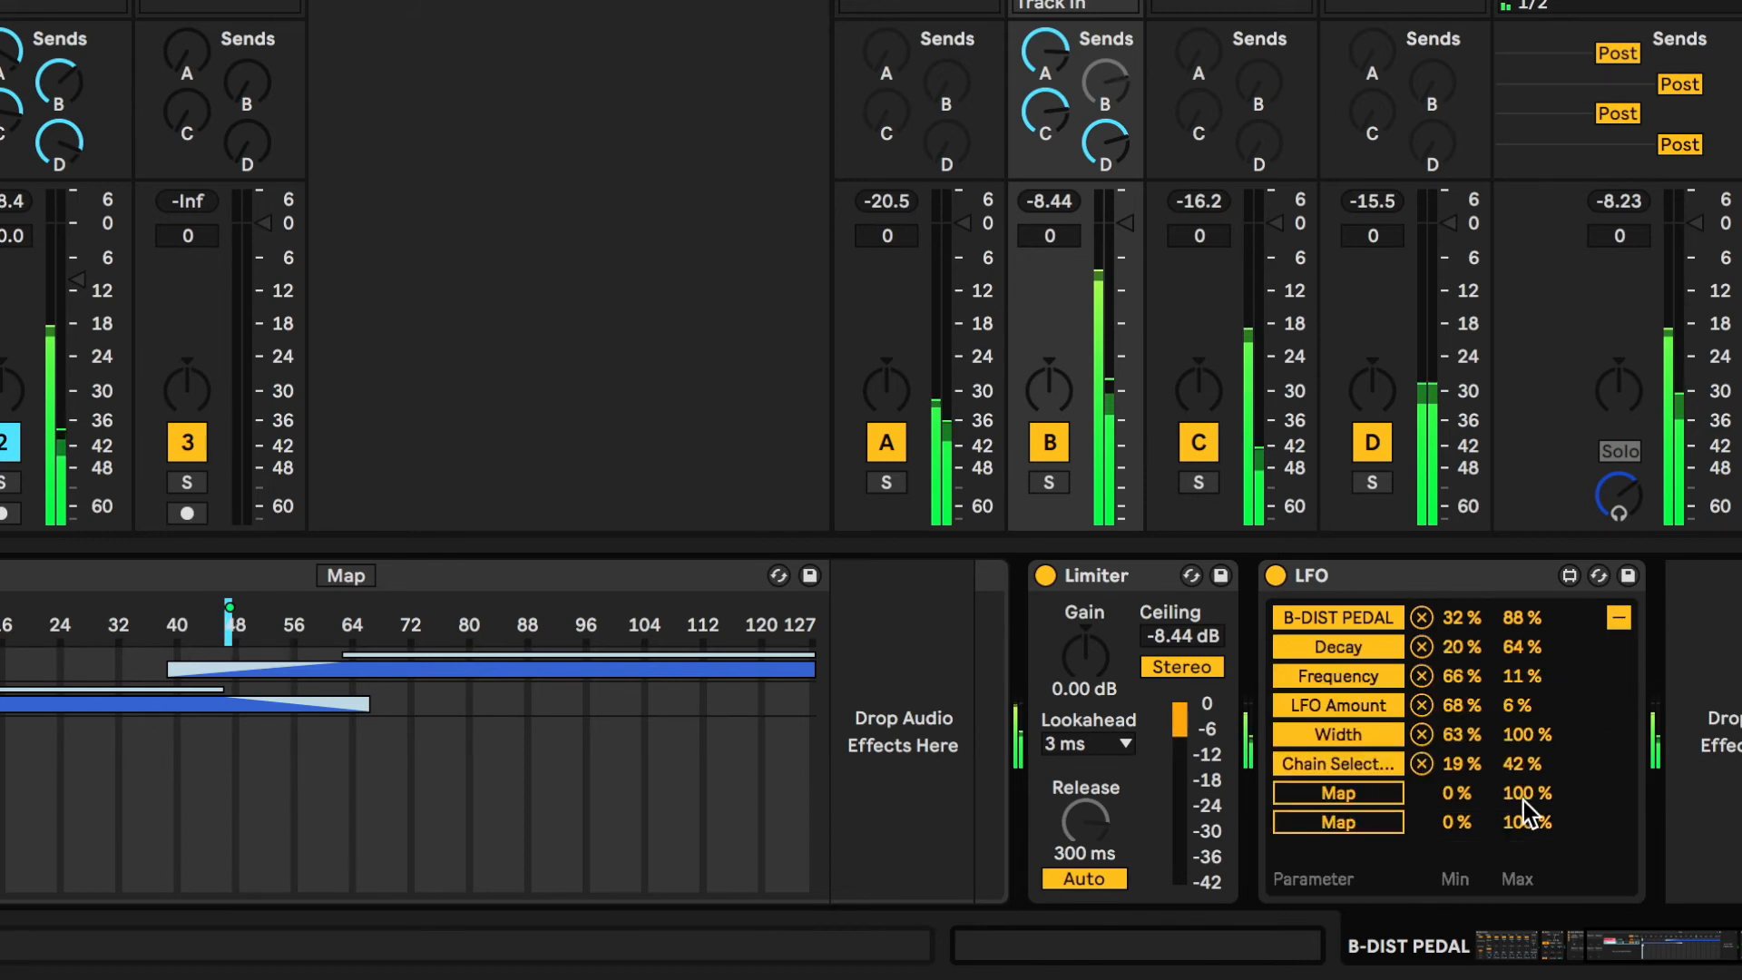
pyautogui.moveTo(1512, 764)
pyautogui.mouseDown()
pyautogui.moveTo(1457, 776)
pyautogui.moveTo(1457, 822)
pyautogui.mouseUp()
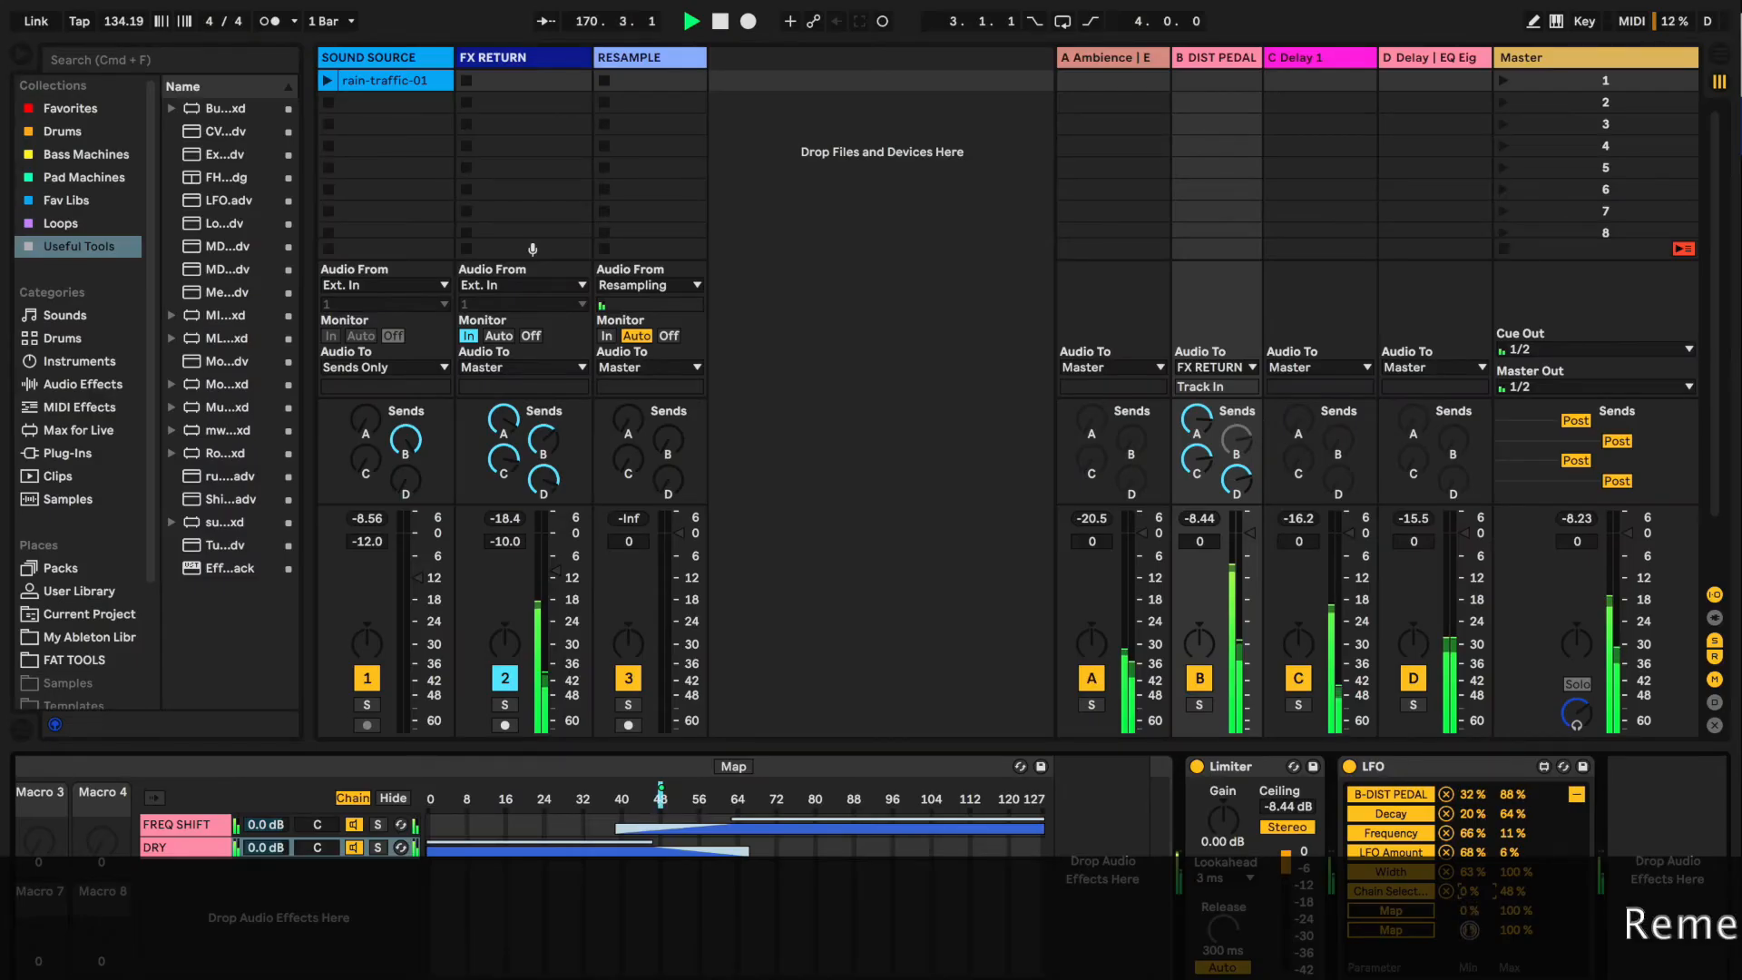
pyautogui.moveTo(1470, 931)
pyautogui.mouseDown()
pyautogui.moveTo(1506, 883)
pyautogui.moveTo(1473, 900)
pyautogui.mouseUp()
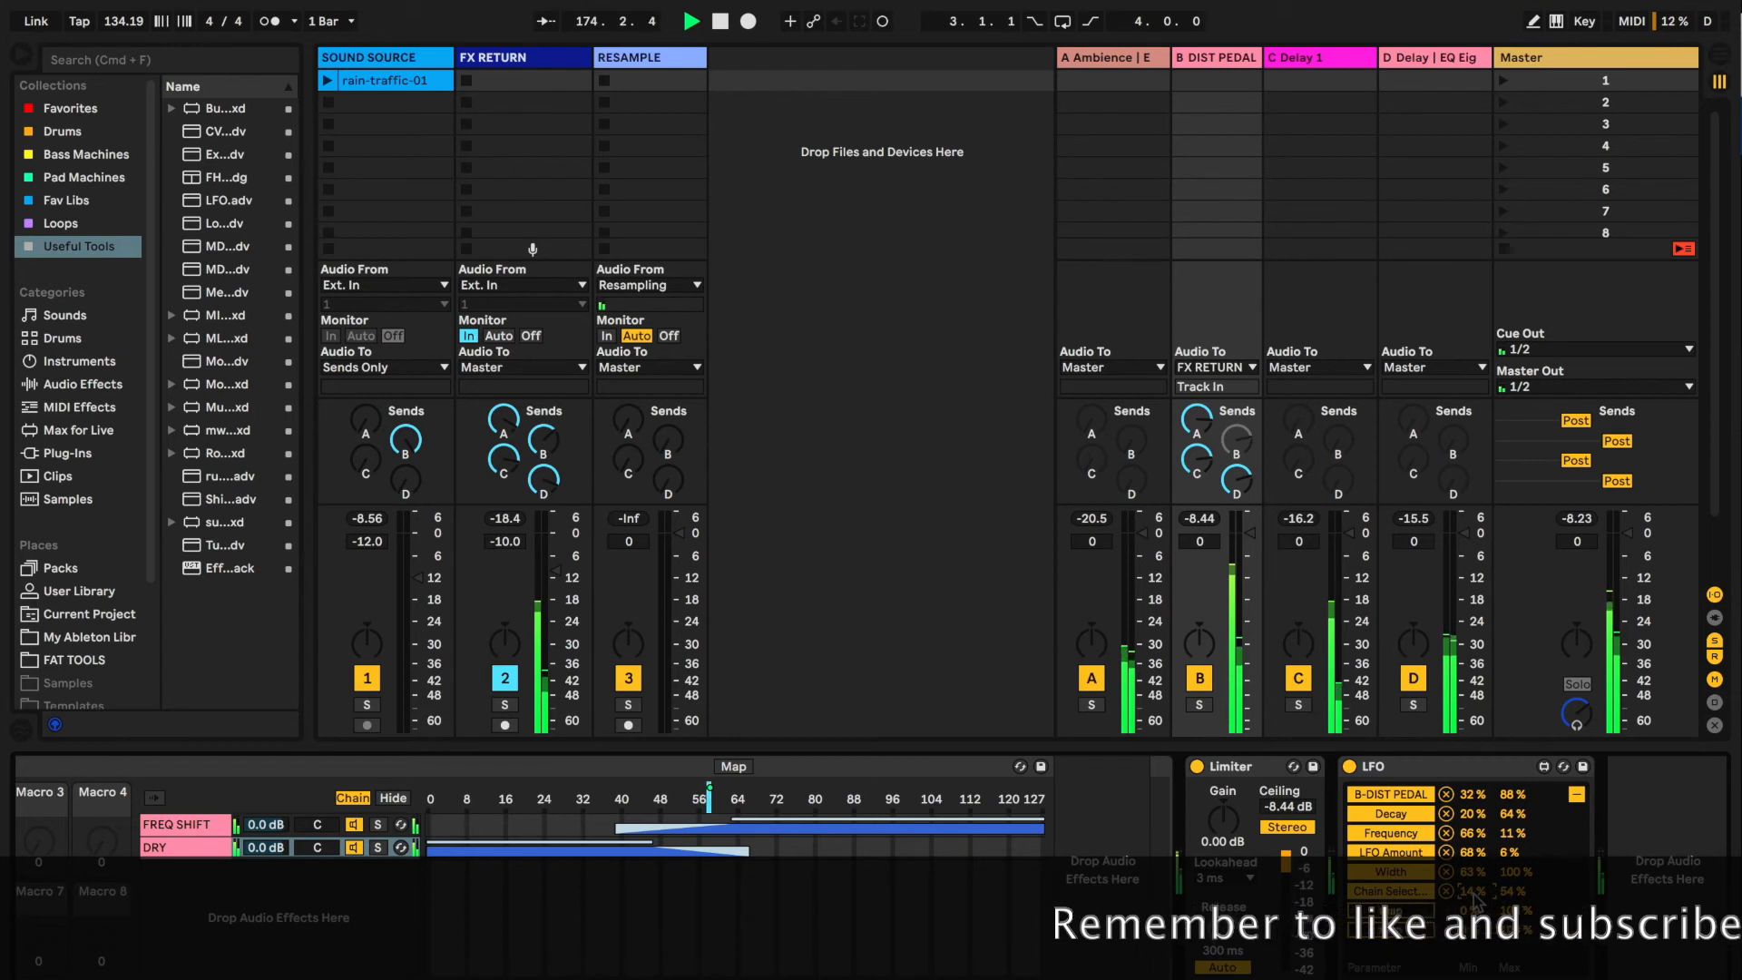
# Set the LFO's depth to 100% and offset to 34%, with a Chain Selector mapping range of 4% to 62%
pyautogui.click(1577, 797)
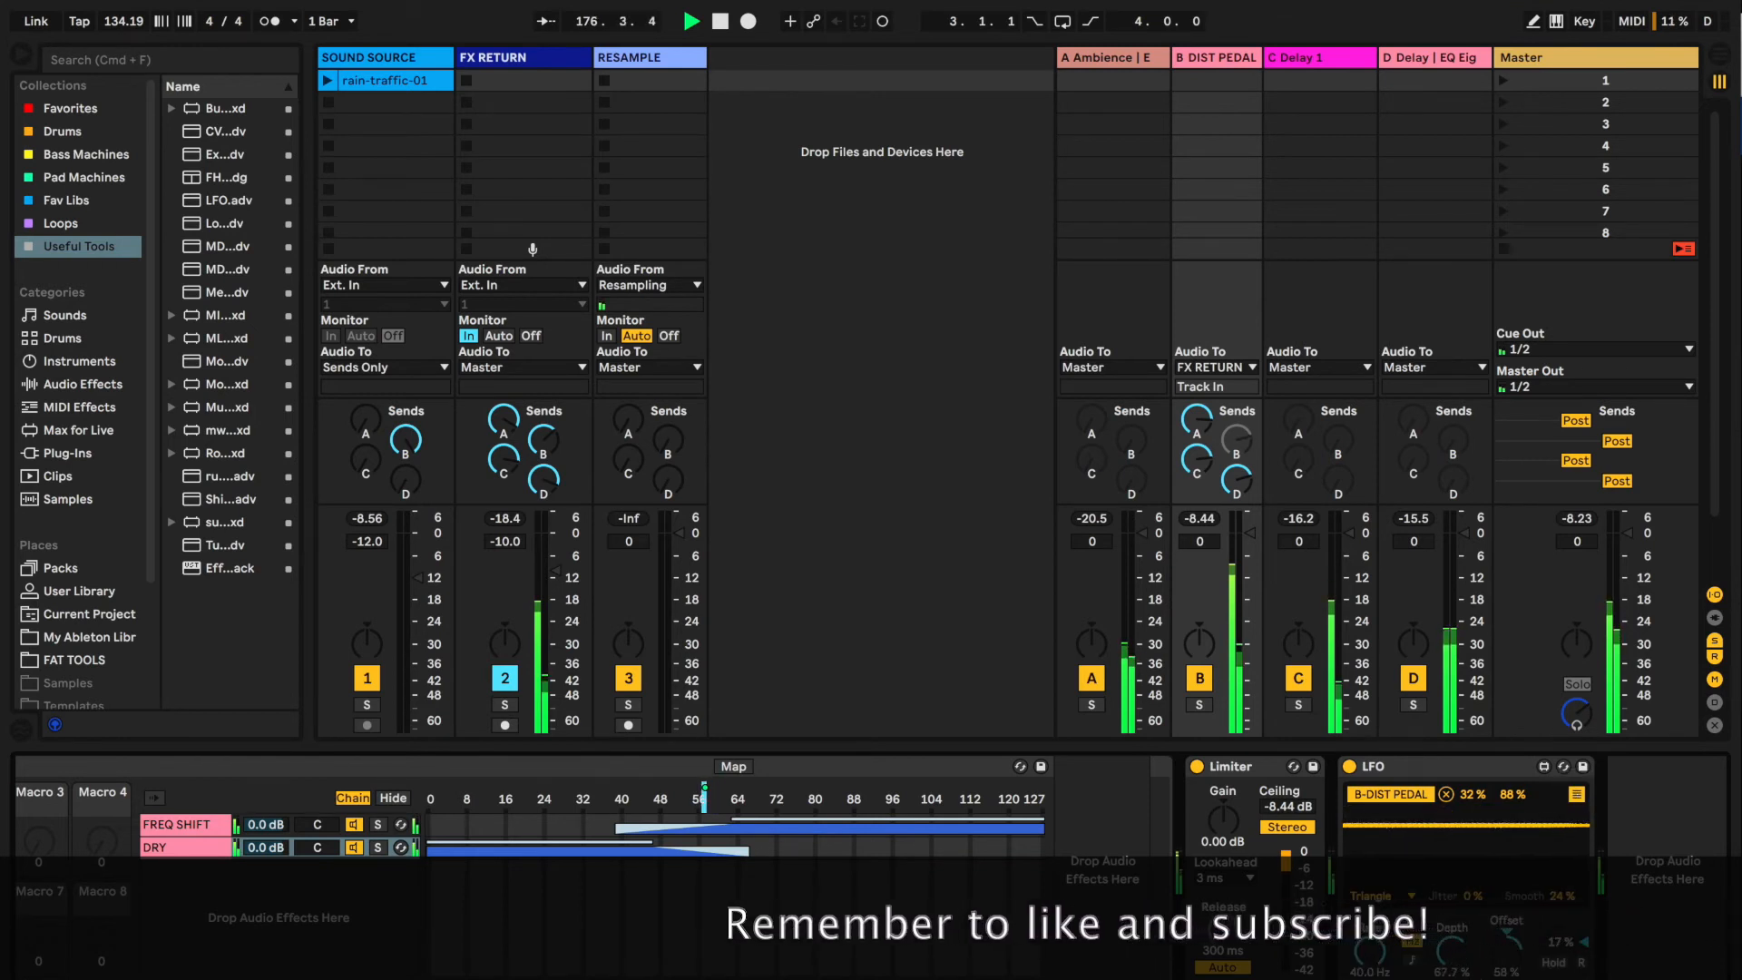
pyautogui.moveTo(1458, 964); pyautogui.dragTo(1508, 968)
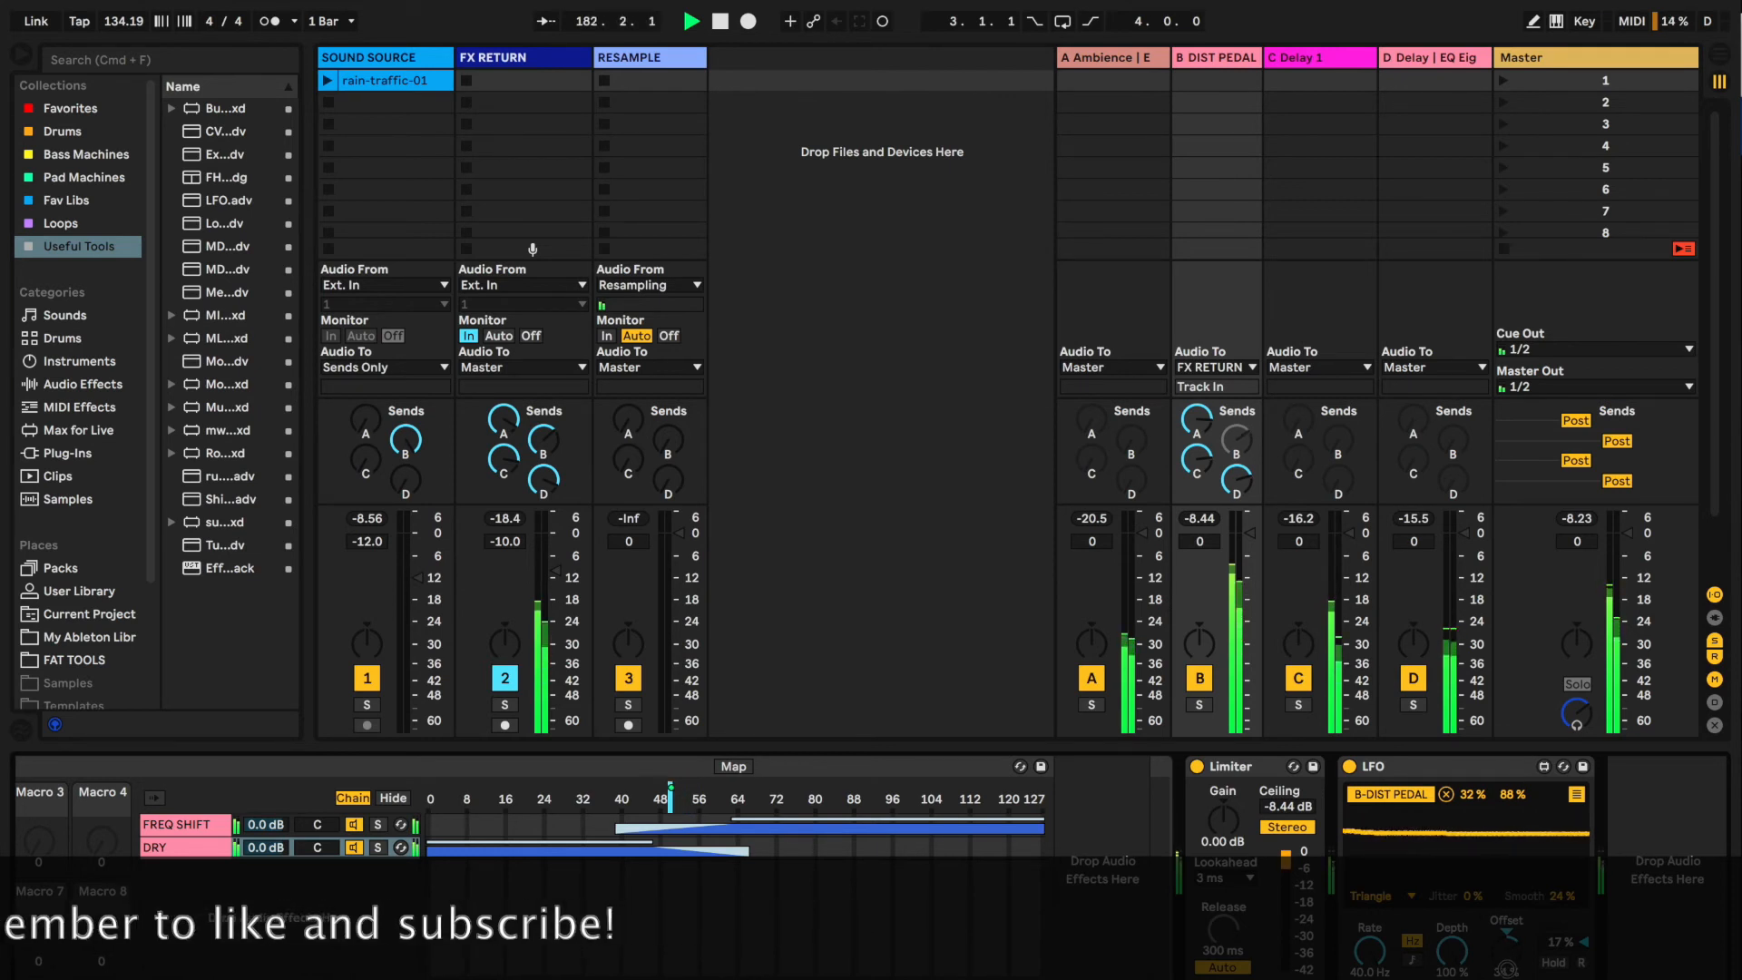
pyautogui.click(1577, 794)
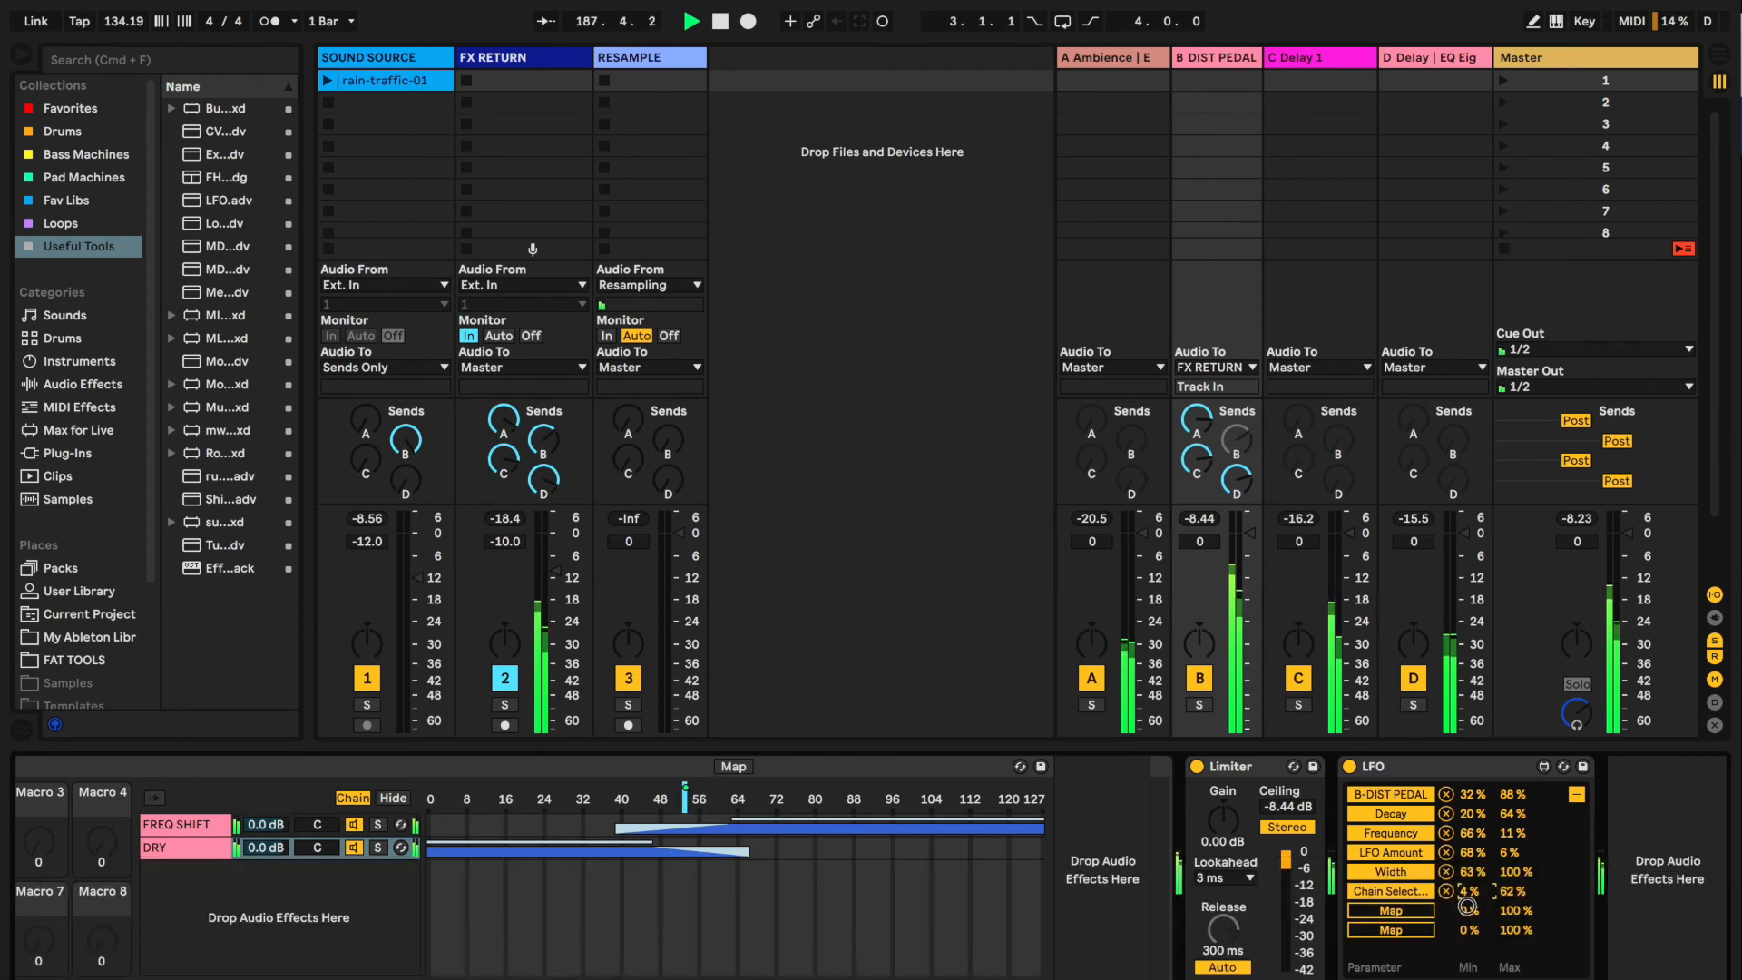
pyautogui.click(1582, 799)
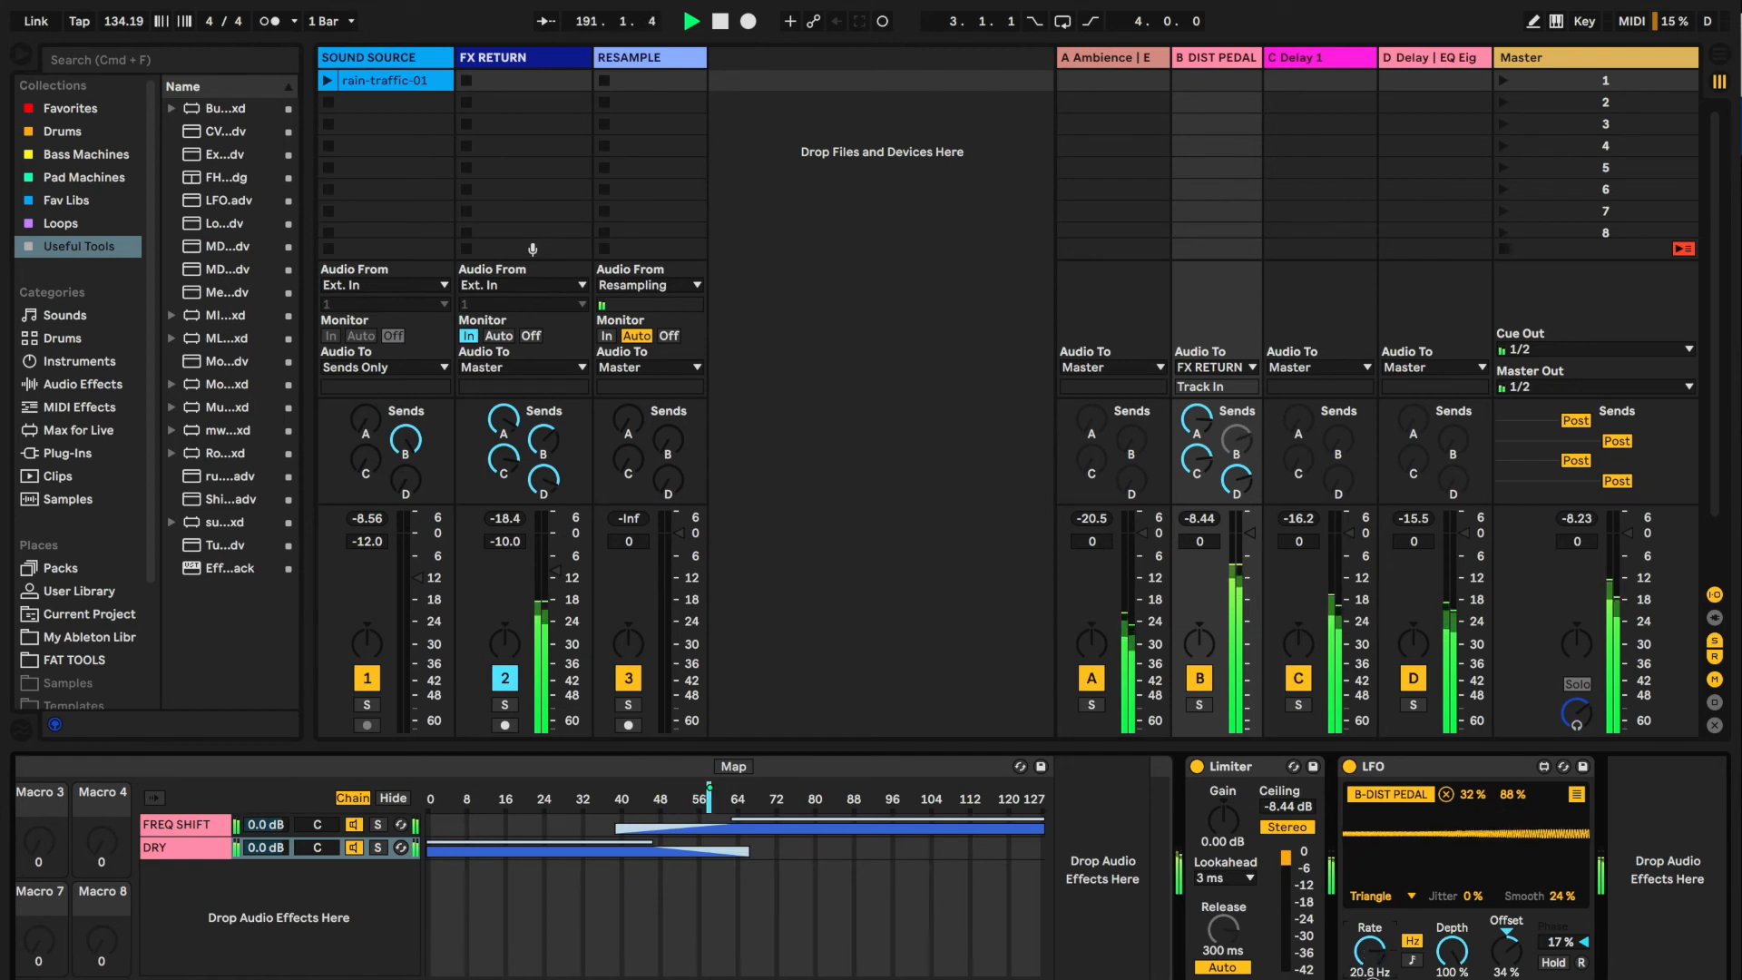
# Set the LFO's offset to 20% and slow its rate down to about 0.3 Hz
pyautogui.moveTo(1370, 962); pyautogui.dragTo(1387, 960)
pyautogui.moveTo(1506, 953); pyautogui.dragTo(1506, 938)
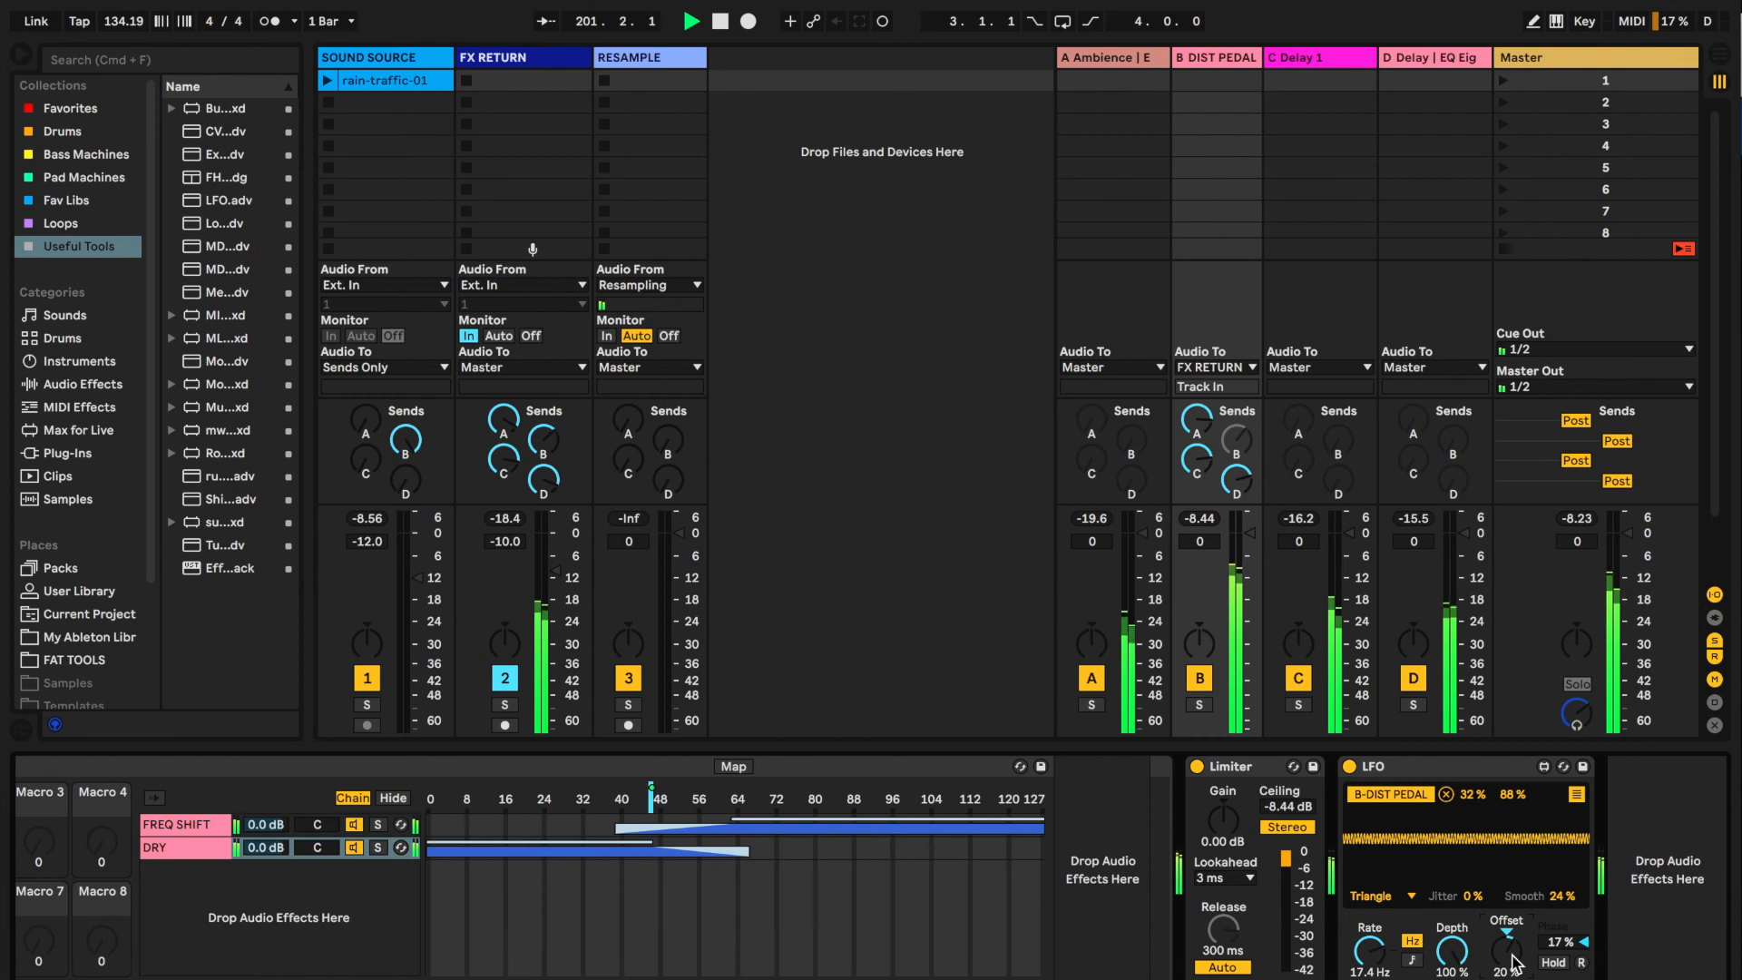
pyautogui.moveTo(1376, 949); pyautogui.dragTo(1382, 972)
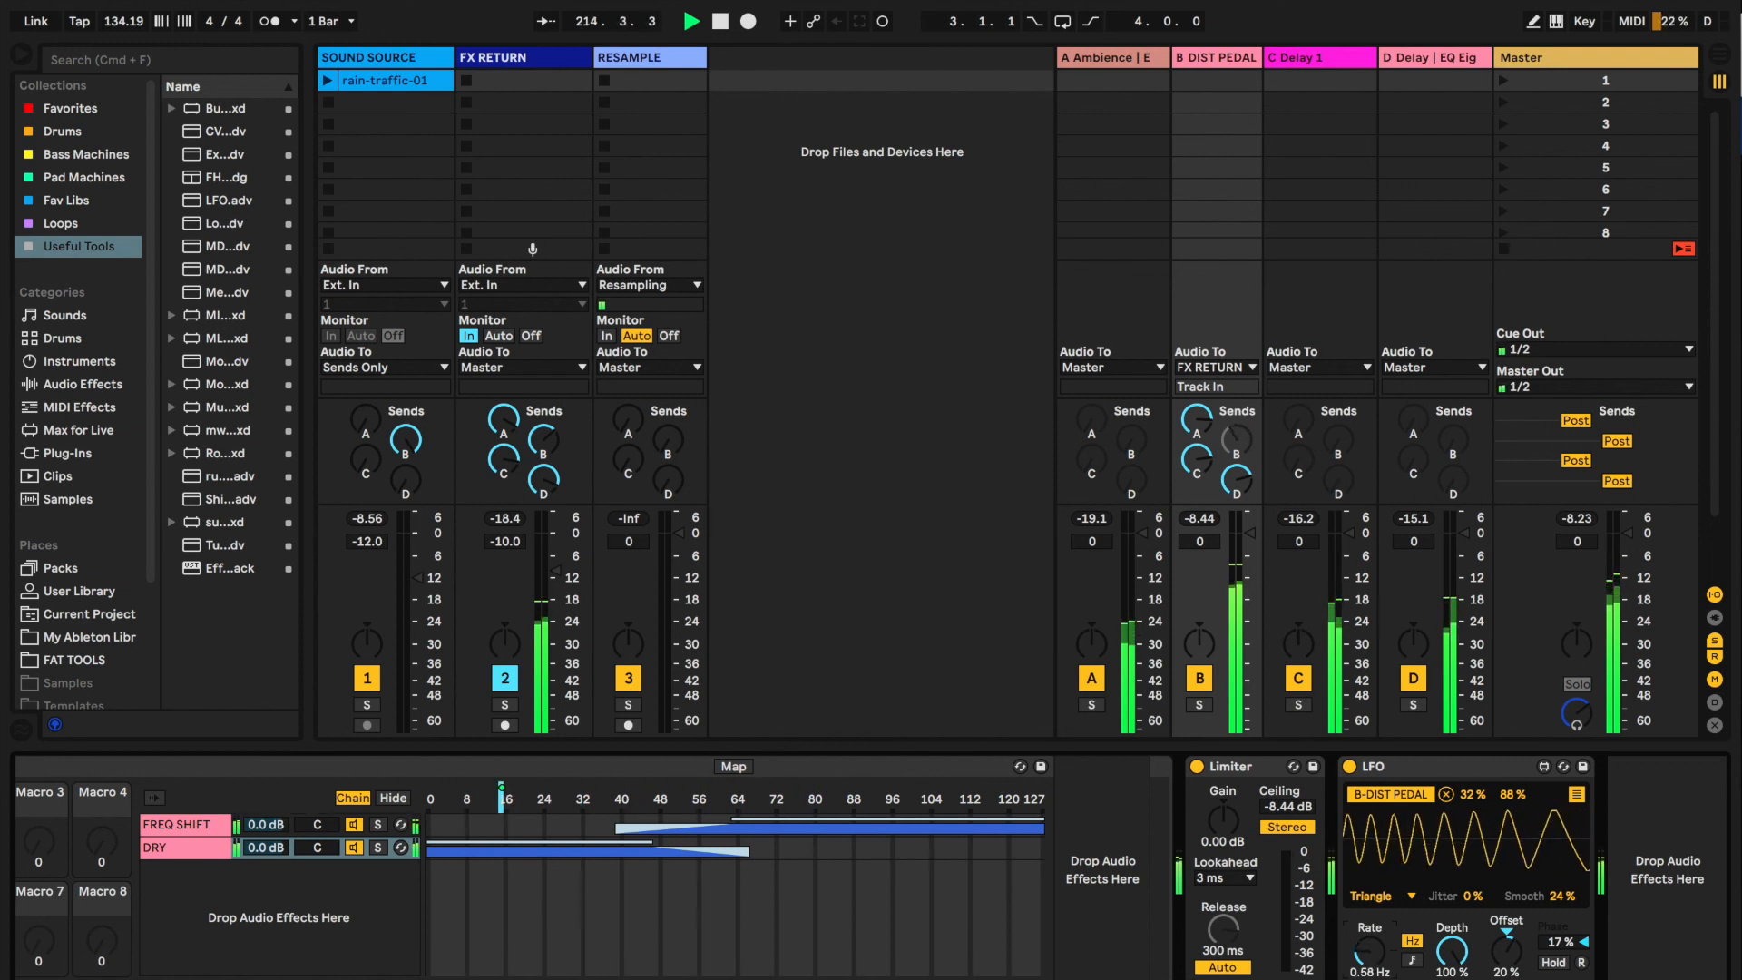
pyautogui.moveTo(1368, 954); pyautogui.dragTo(1370, 967)
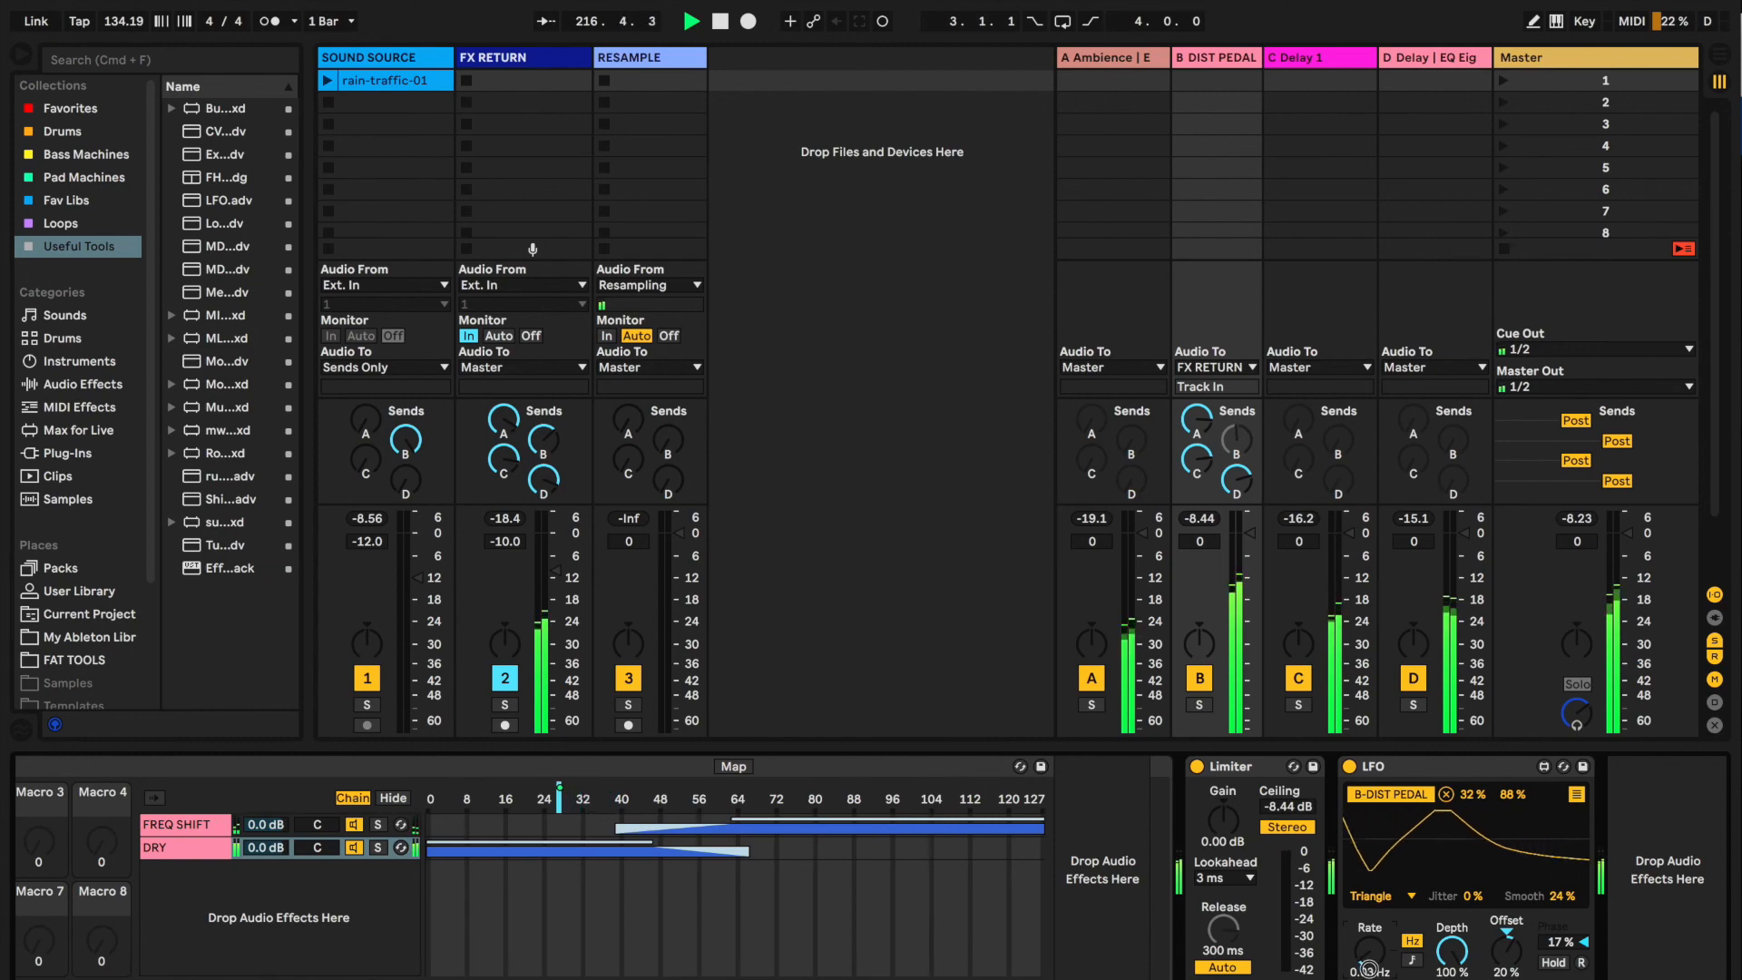